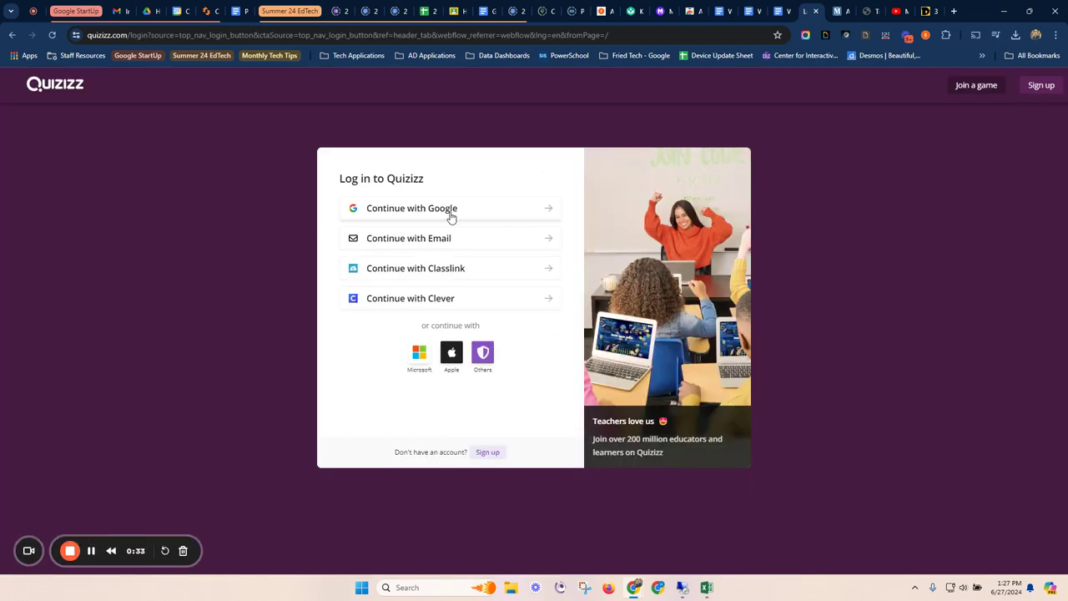
# - Sign in to Quizizz through Continue with Google using the school Google account
pyautogui.click(466, 211)
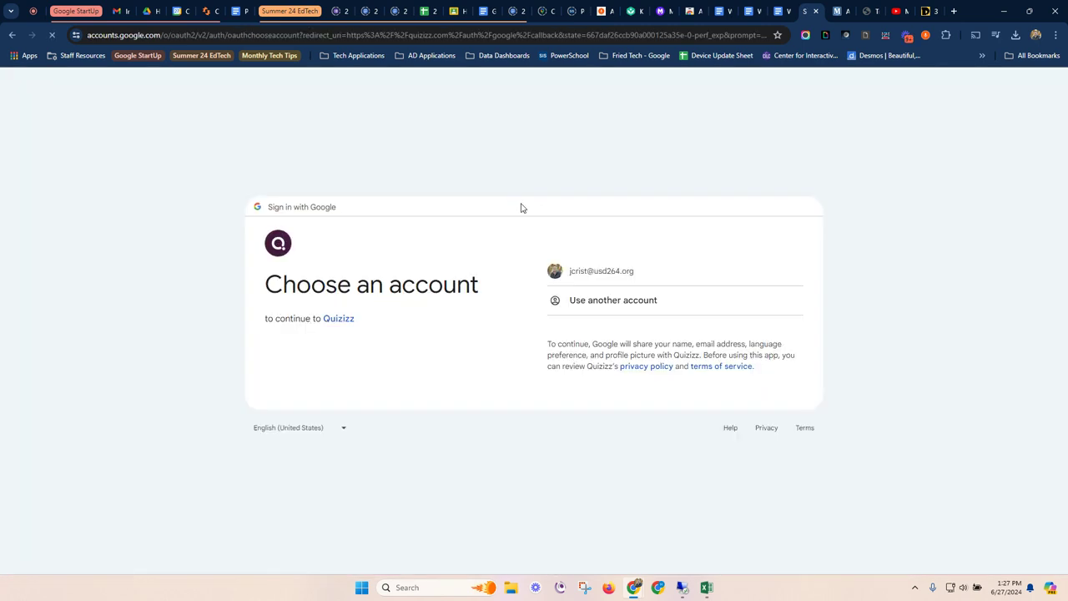
pyautogui.click(595, 273)
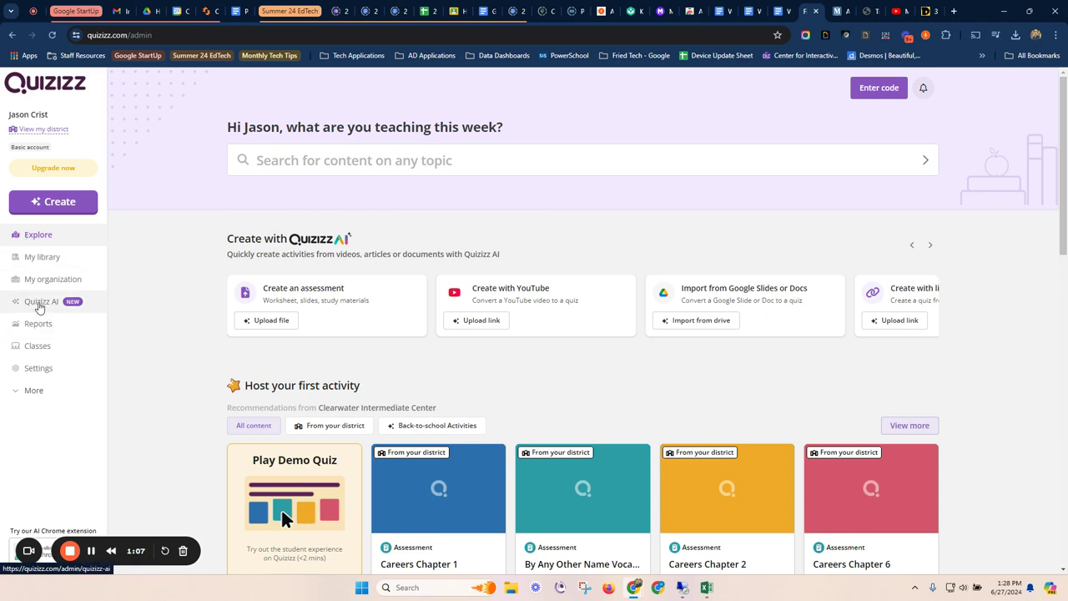
# - Open Quizizz AI and choose the 'Worksheet or Question bank' creation source
pyautogui.click(42, 302)
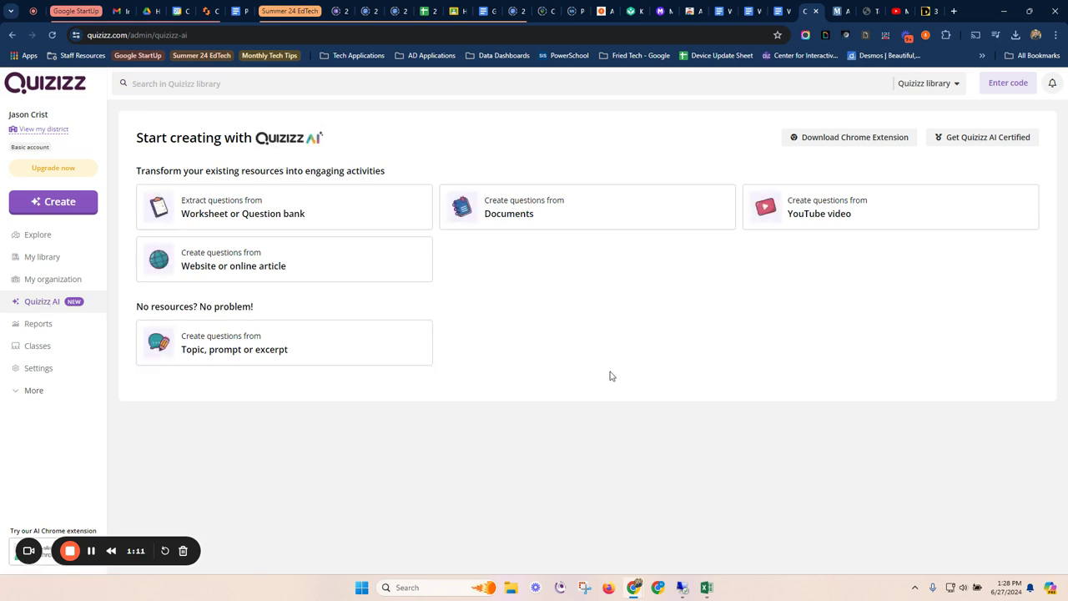
pyautogui.click(252, 219)
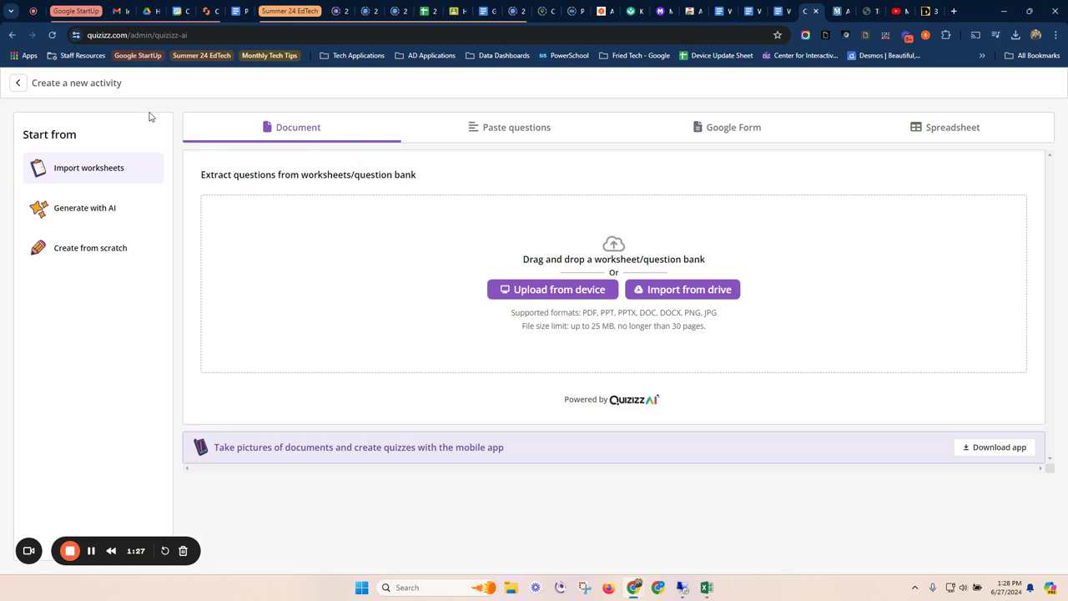
# - Upload Addition Worksheet.pdf from the computer
pyautogui.click(570, 292)
pyautogui.click(121, 112)
pyautogui.click(439, 282)
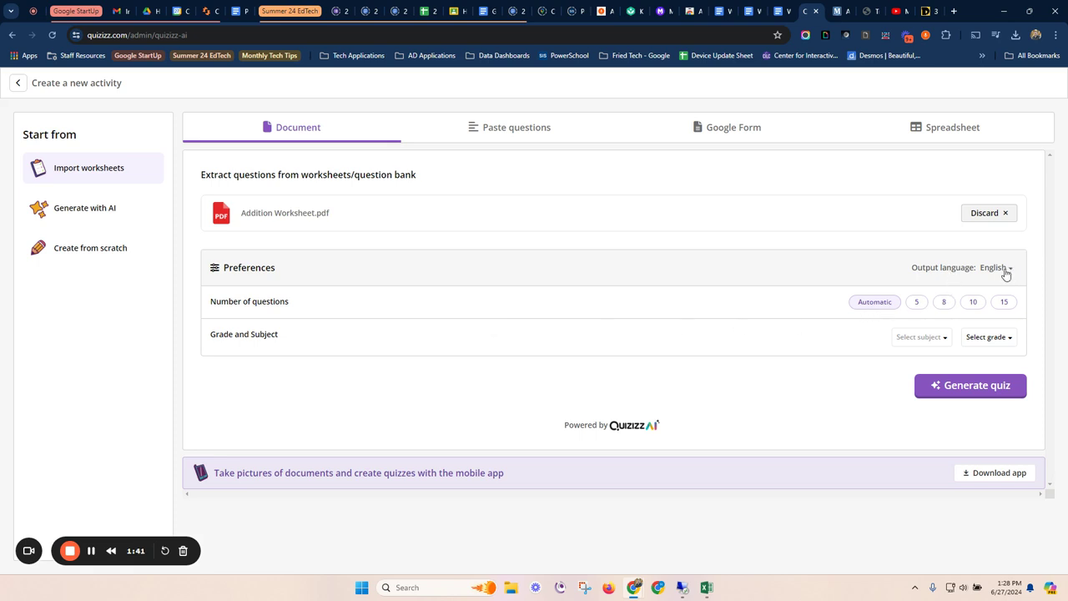
# - Generate a 5-question Mathematics quiz for 4th Grade from the worksheet
pyautogui.click(915, 306)
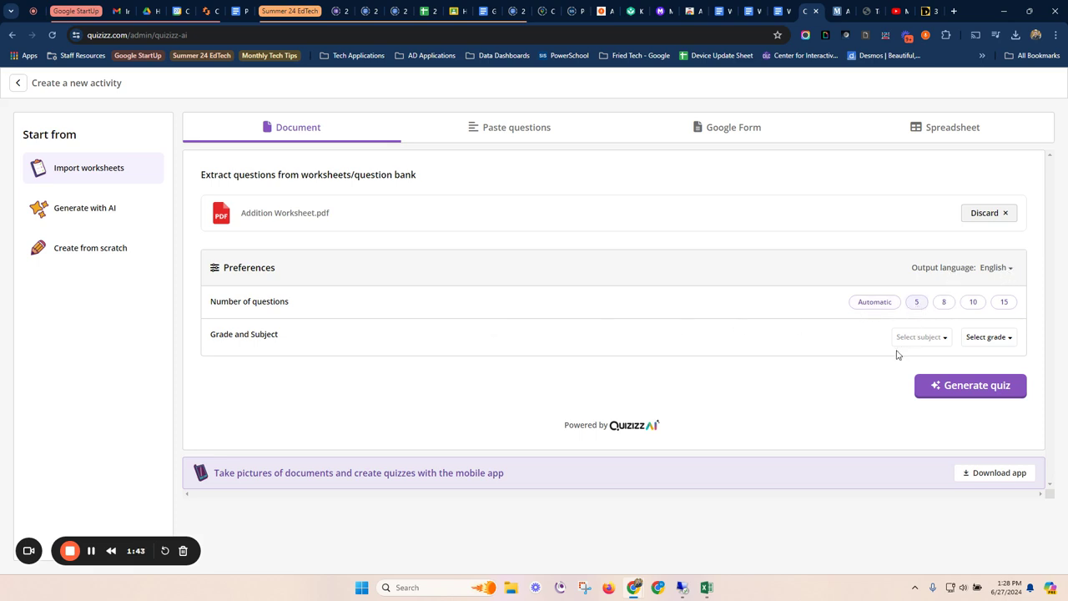
pyautogui.click(940, 340)
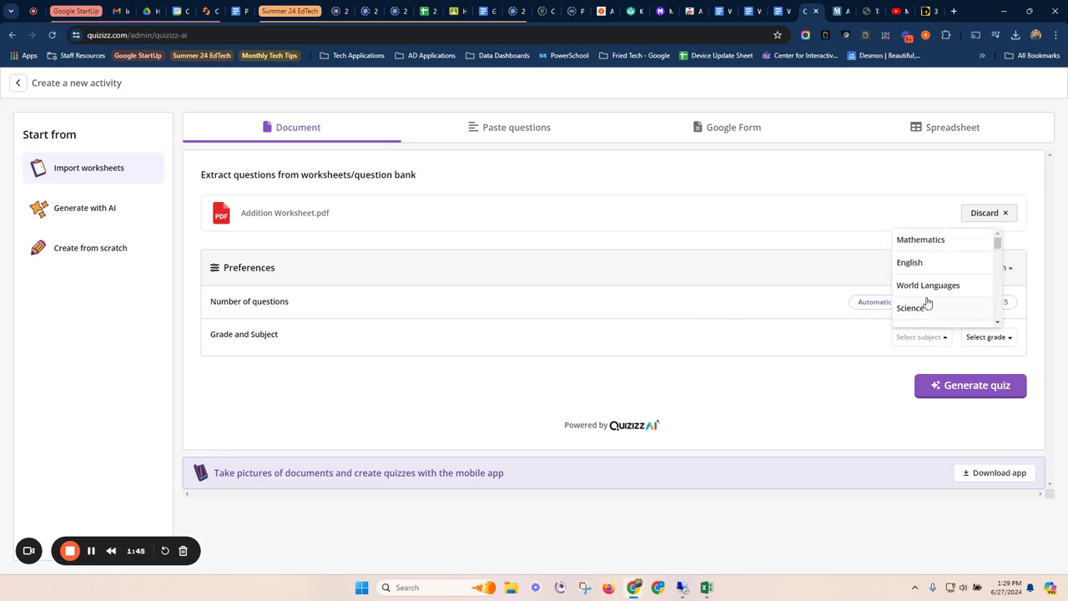
pyautogui.click(920, 239)
pyautogui.click(994, 340)
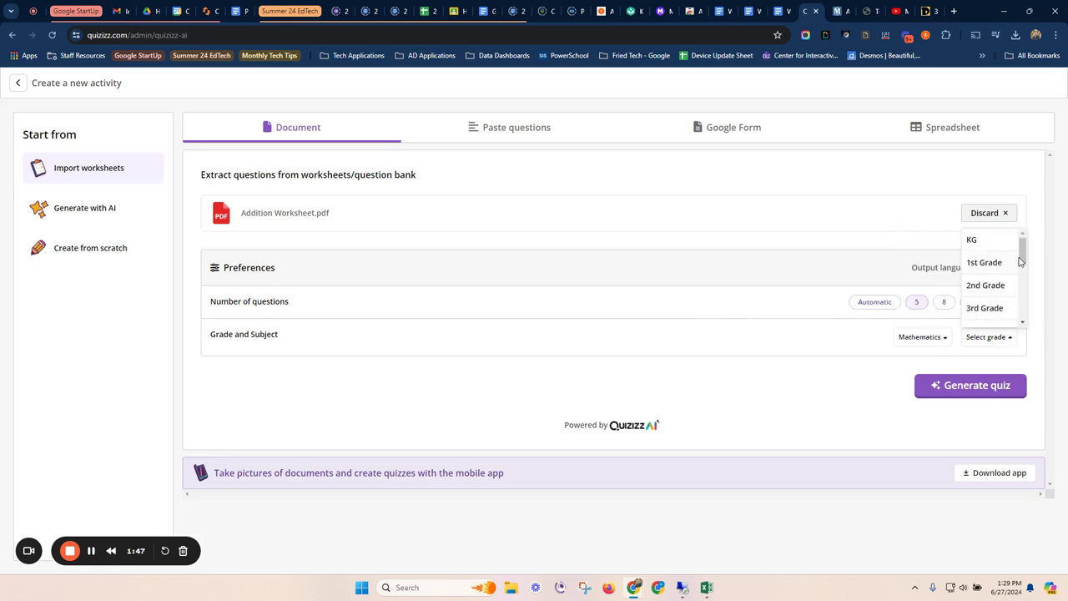
pyautogui.scroll(-3, 997, 275)
pyautogui.click(997, 275)
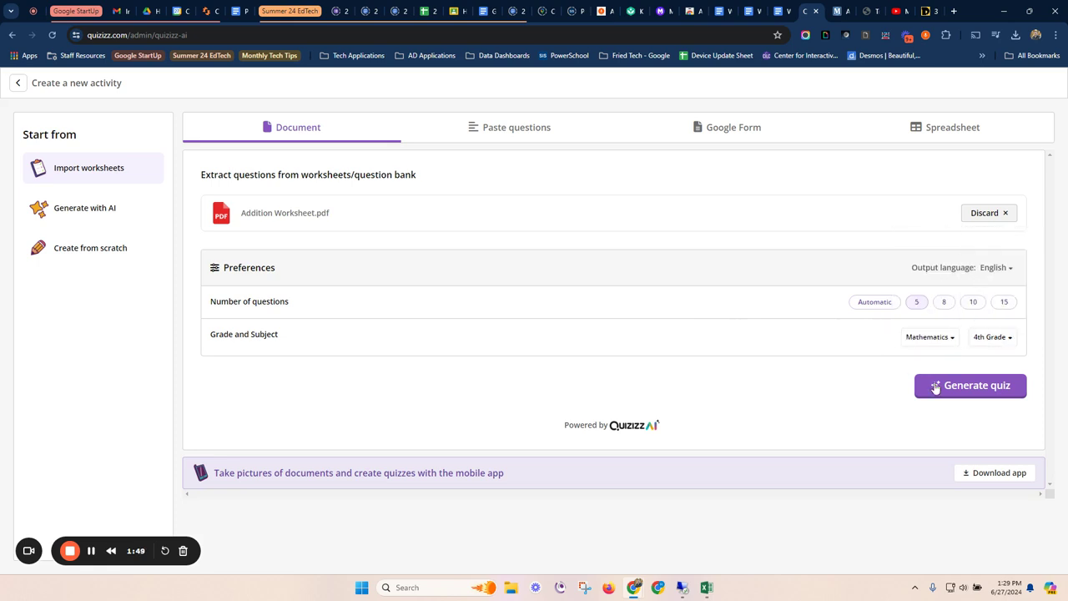
pyautogui.click(974, 389)
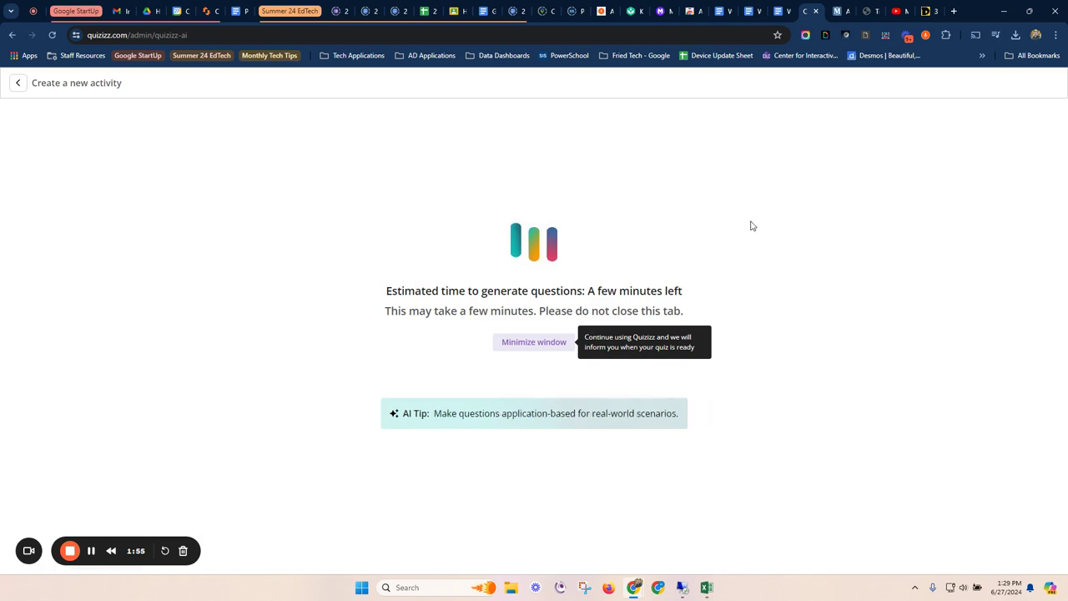
pyautogui.click(838, 11)
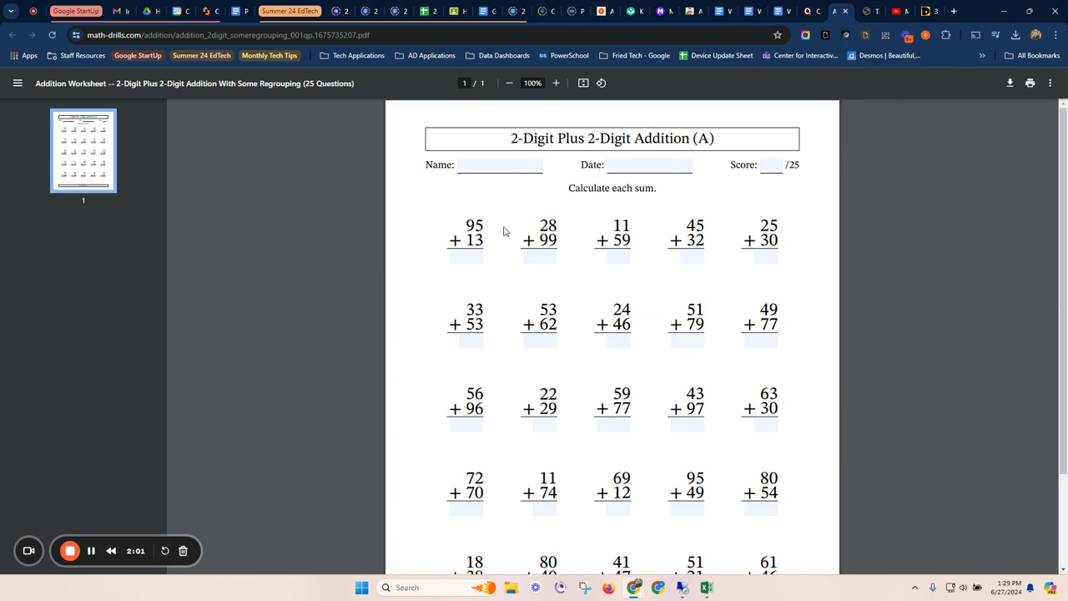
# - Return to the Quizizz tab to find the generated 5-question Math Quiz
pyautogui.click(806, 13)
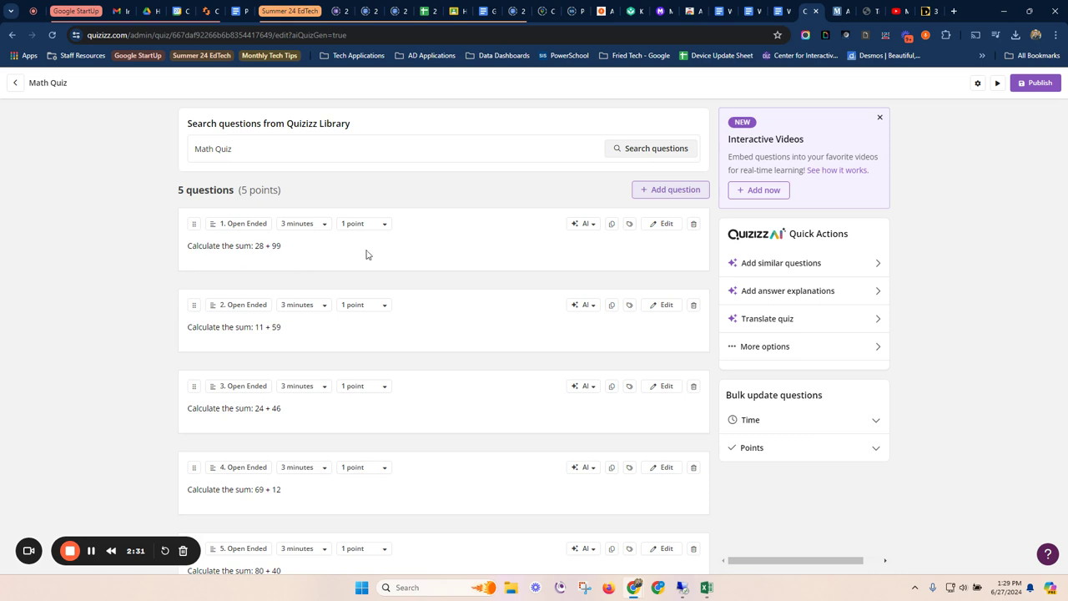
# - Rewrite question 1 as a real-world scenario with AI, then publish the Math Quiz
pyautogui.click(592, 229)
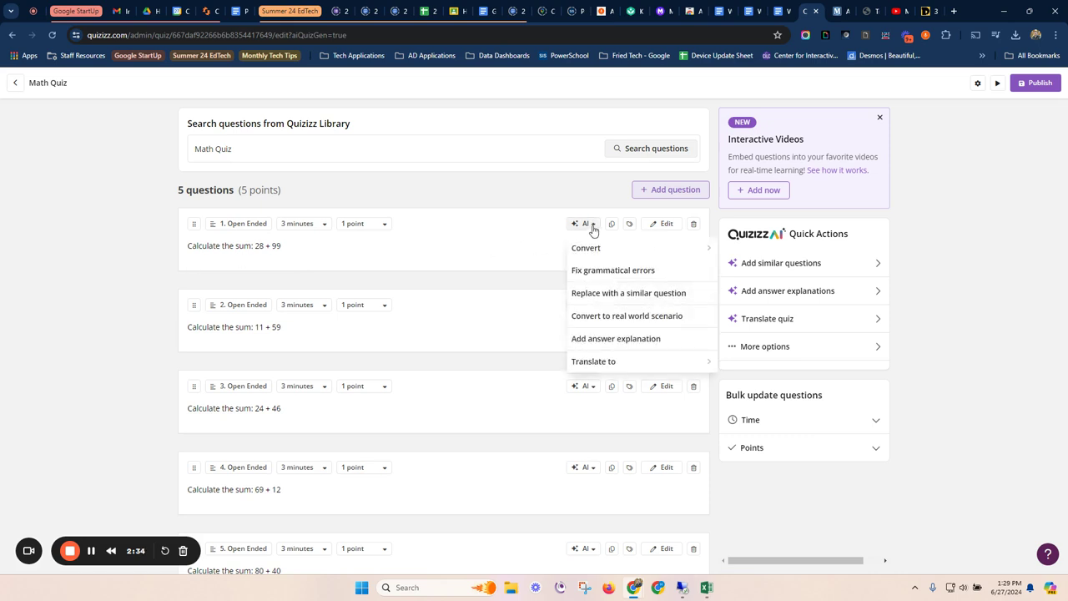
pyautogui.click(604, 322)
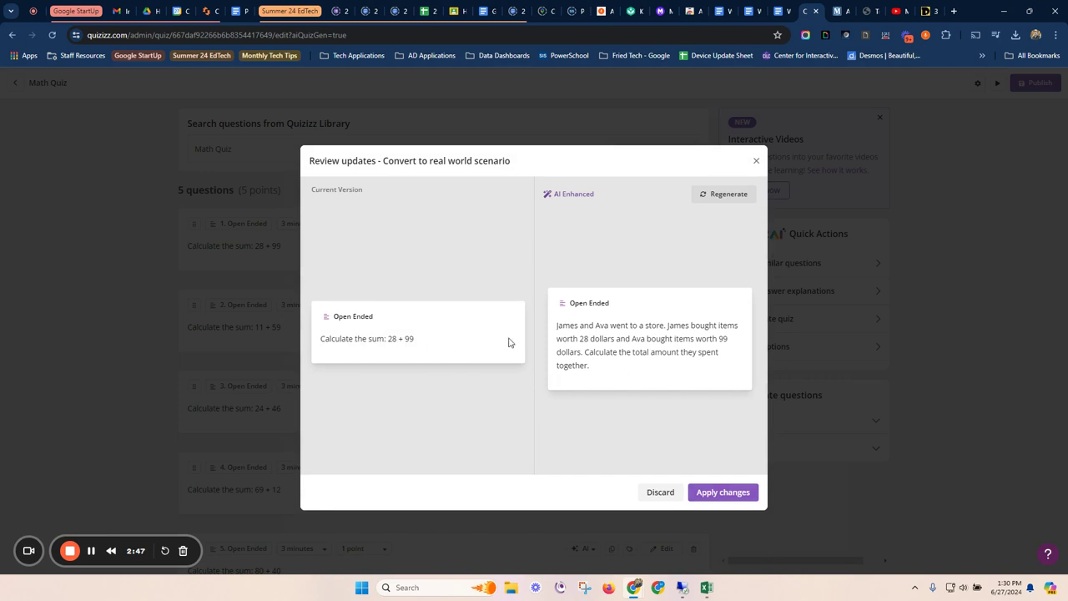
pyautogui.click(709, 497)
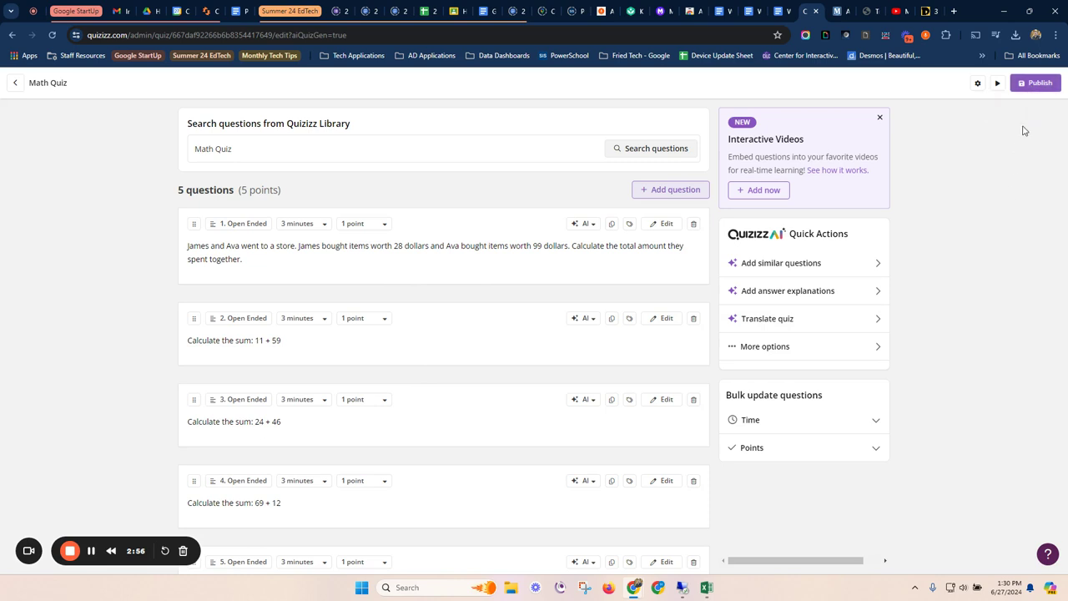
pyautogui.click(1032, 84)
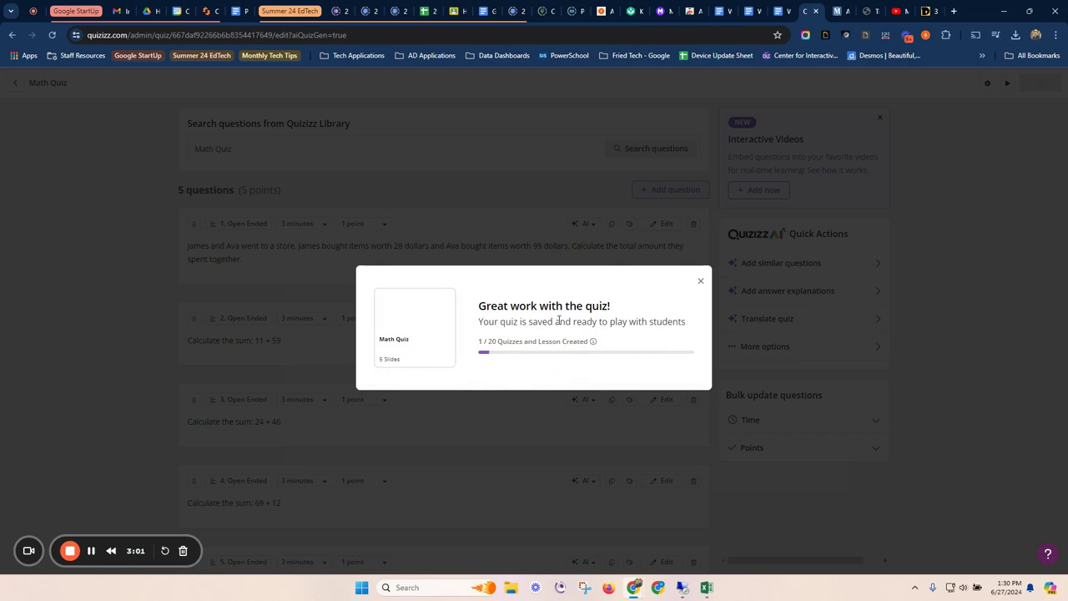
pyautogui.click(701, 281)
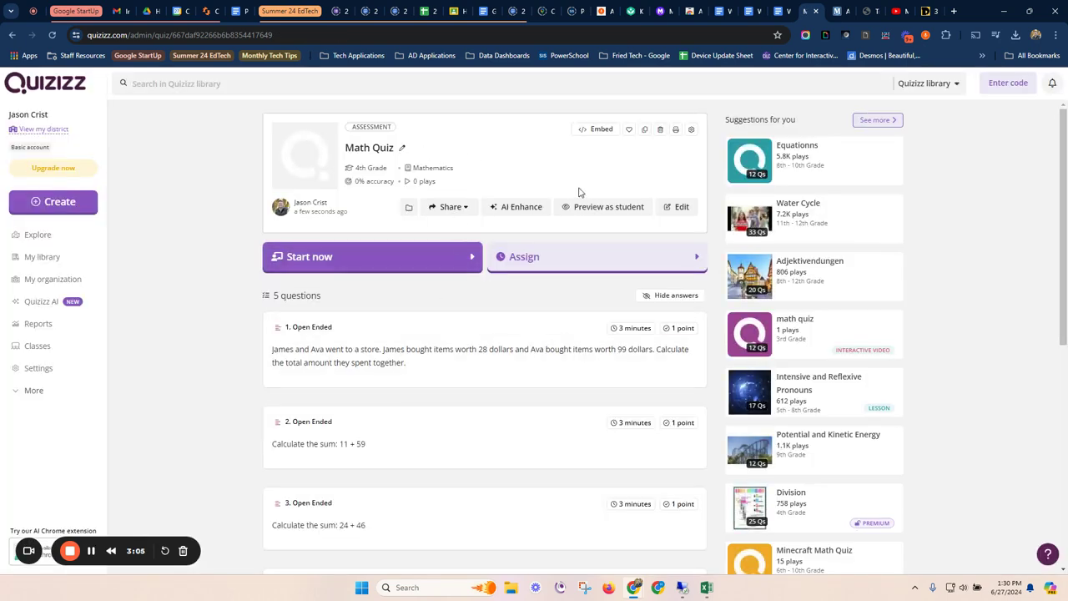
# - Choose the Documents source in Quizizz AI and upload the Gettysburg Address transcript PDF
pyautogui.click(40, 301)
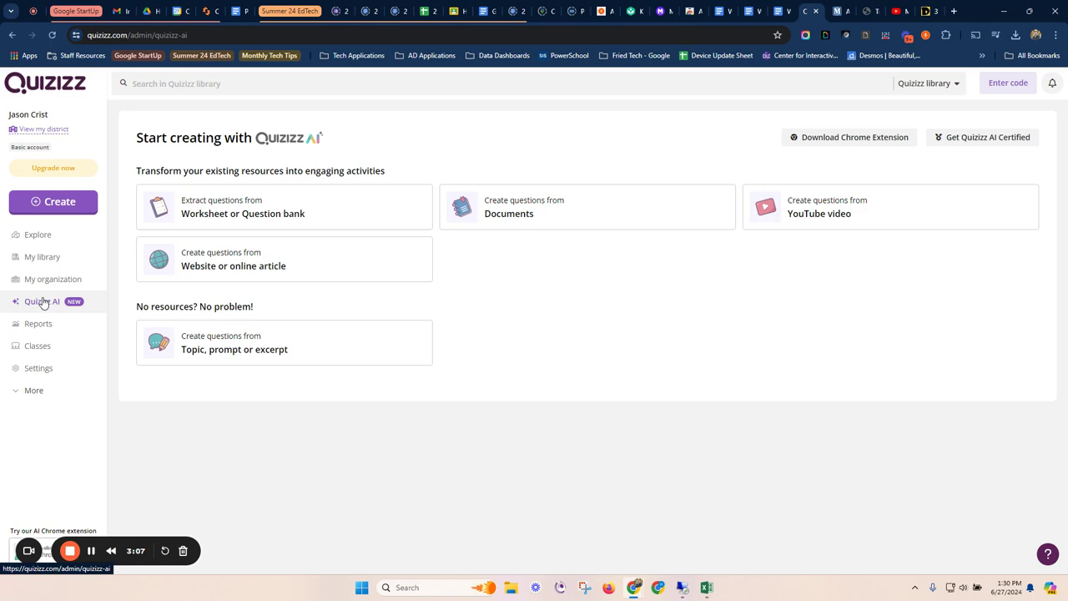
pyautogui.click(535, 214)
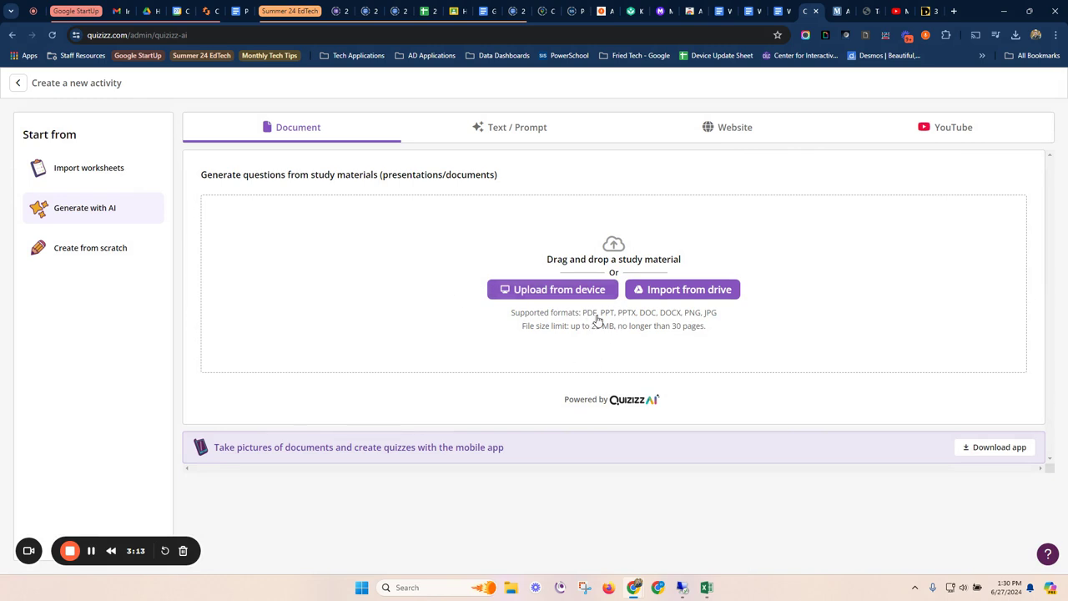
pyautogui.click(866, 12)
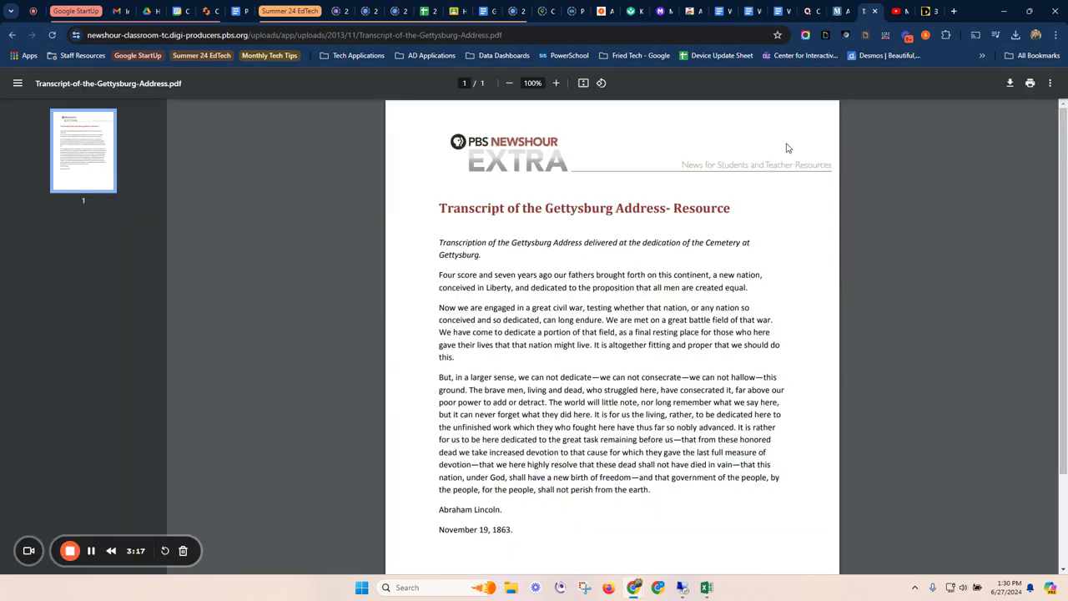
pyautogui.click(811, 13)
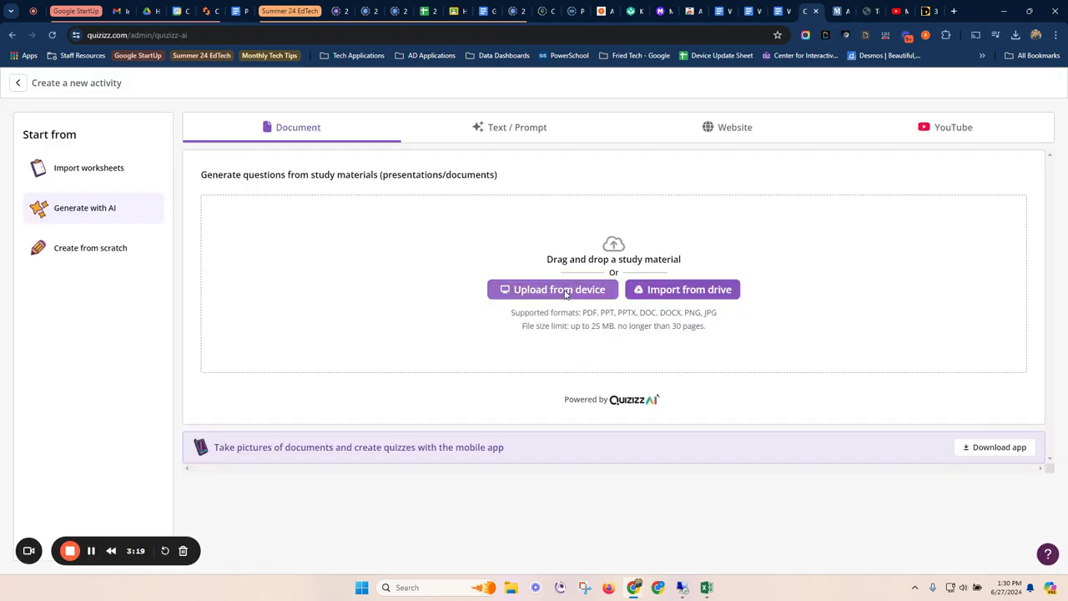
pyautogui.click(171, 113)
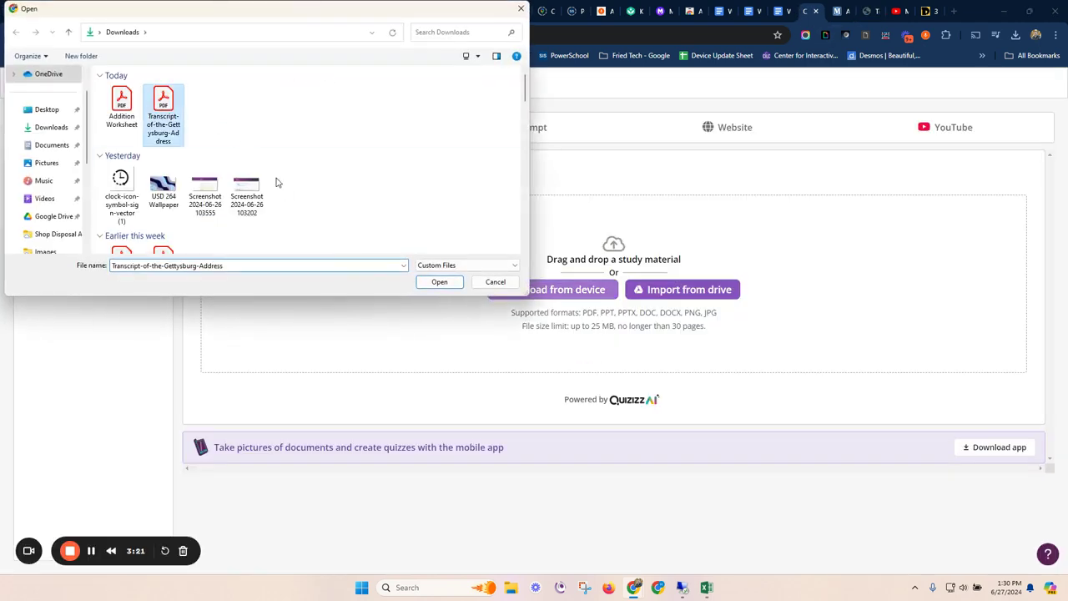
pyautogui.click(439, 281)
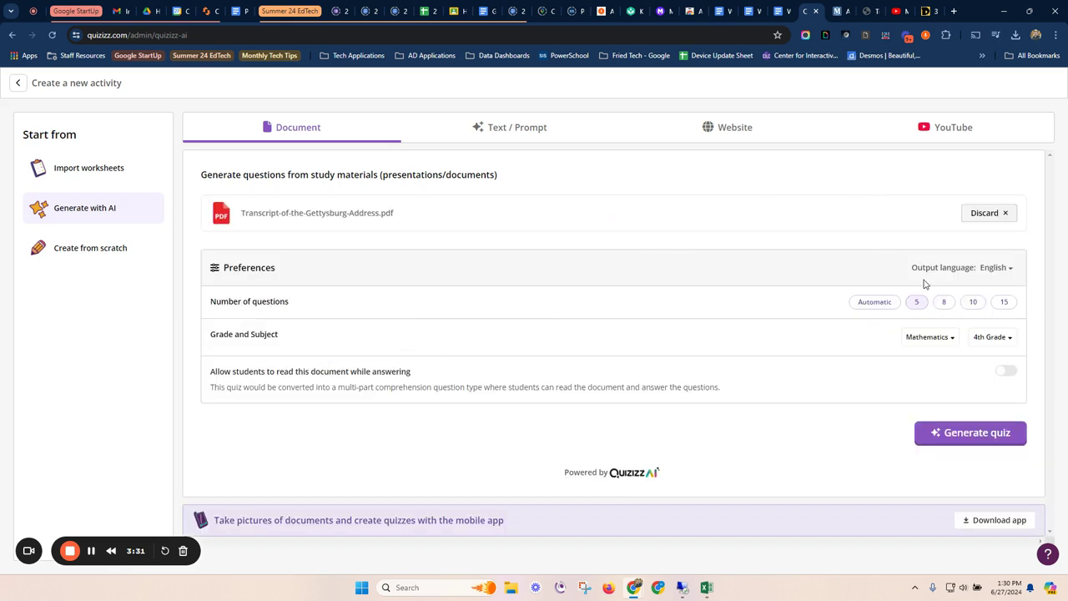
# - Set the subject to Social Studies and grade to 5th Grade, then generate the quiz
pyautogui.click(951, 340)
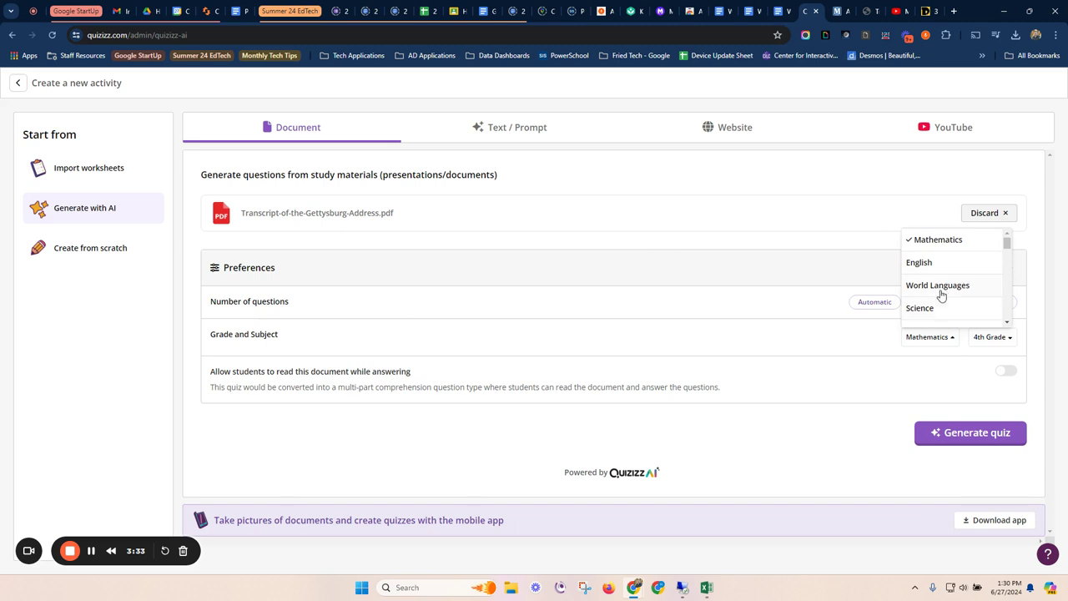
pyautogui.scroll(-3, 1006, 247)
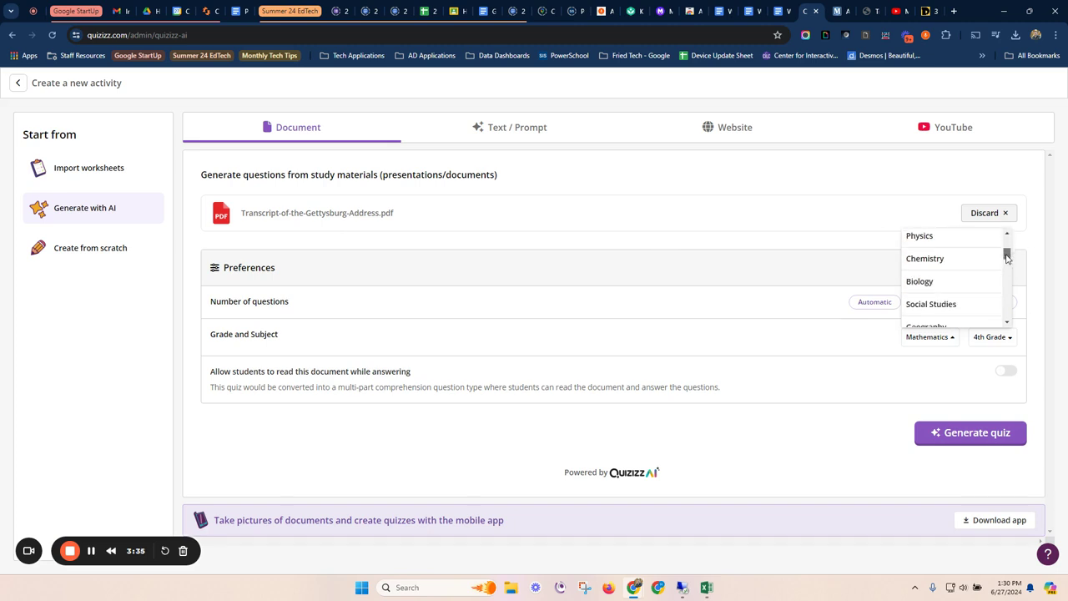
pyautogui.click(970, 268)
pyautogui.click(989, 337)
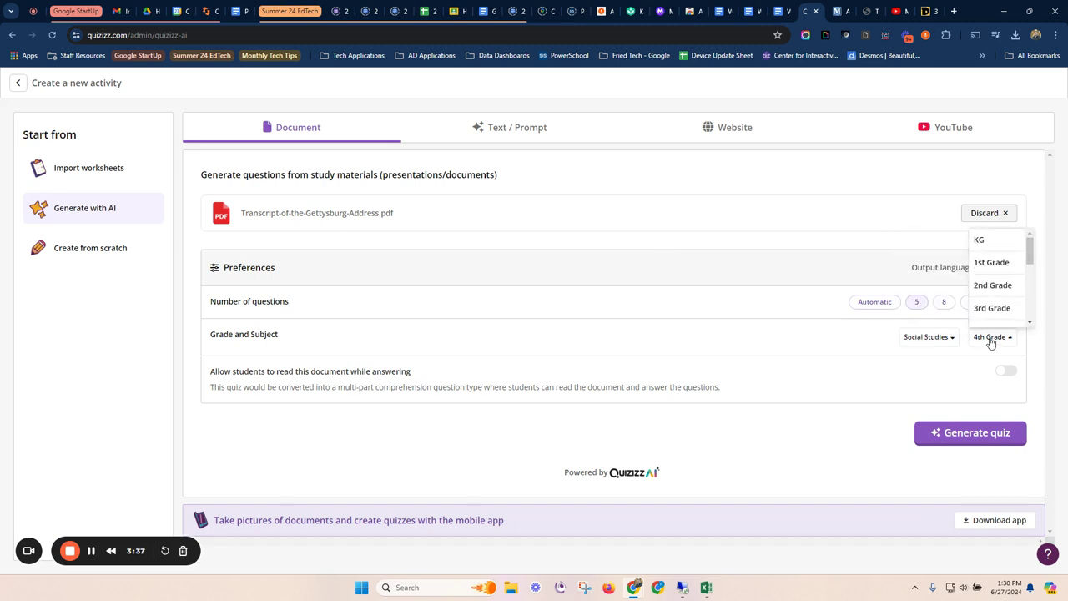
pyautogui.scroll(-2, 997, 302)
pyautogui.click(993, 301)
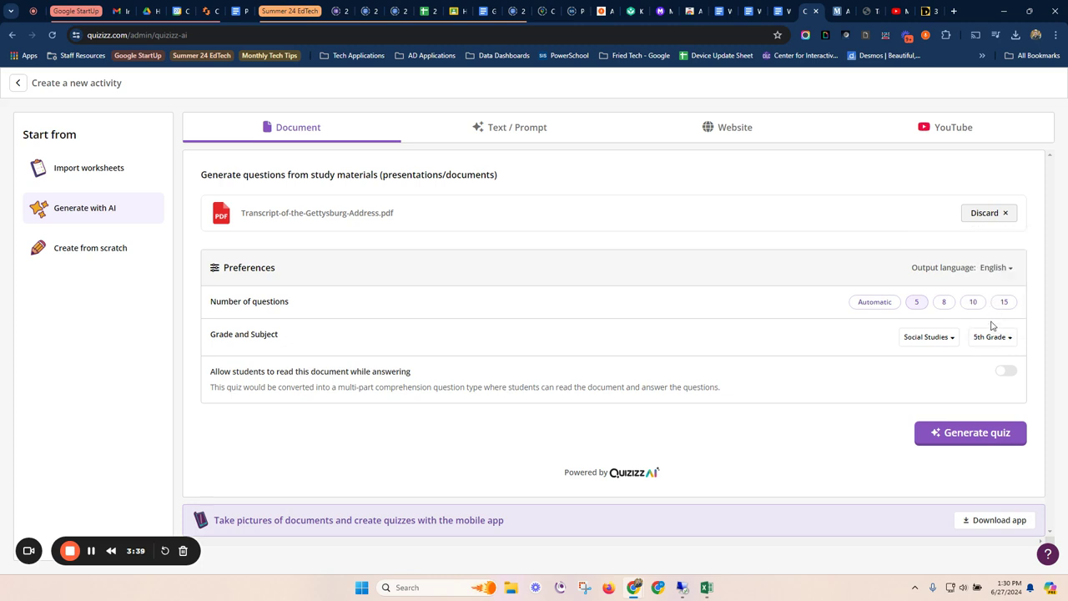
pyautogui.click(973, 439)
pyautogui.click(974, 432)
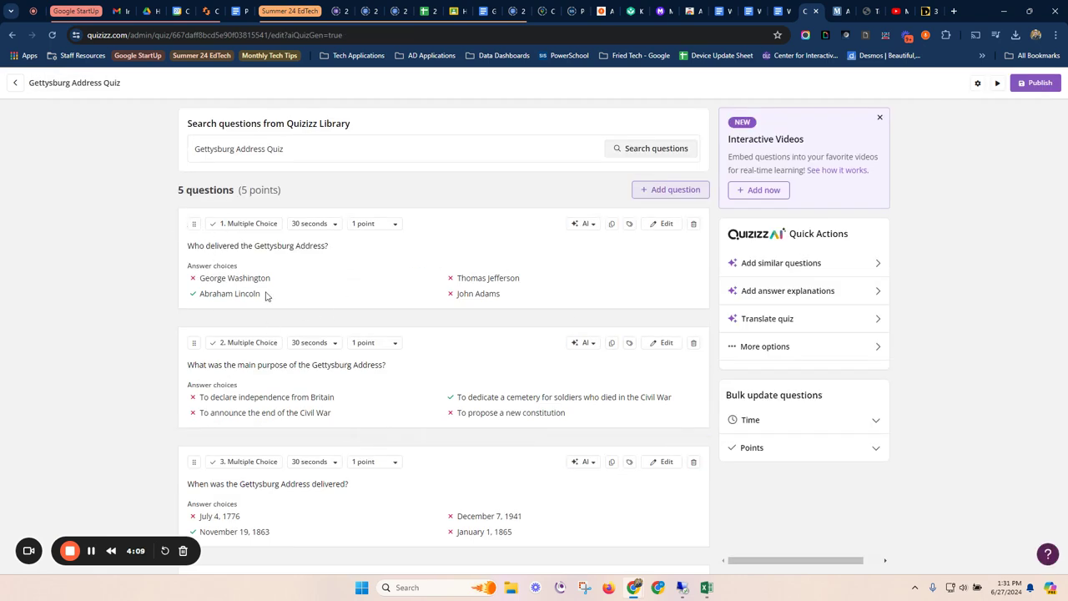
pyautogui.scroll(-2, 376, 388)
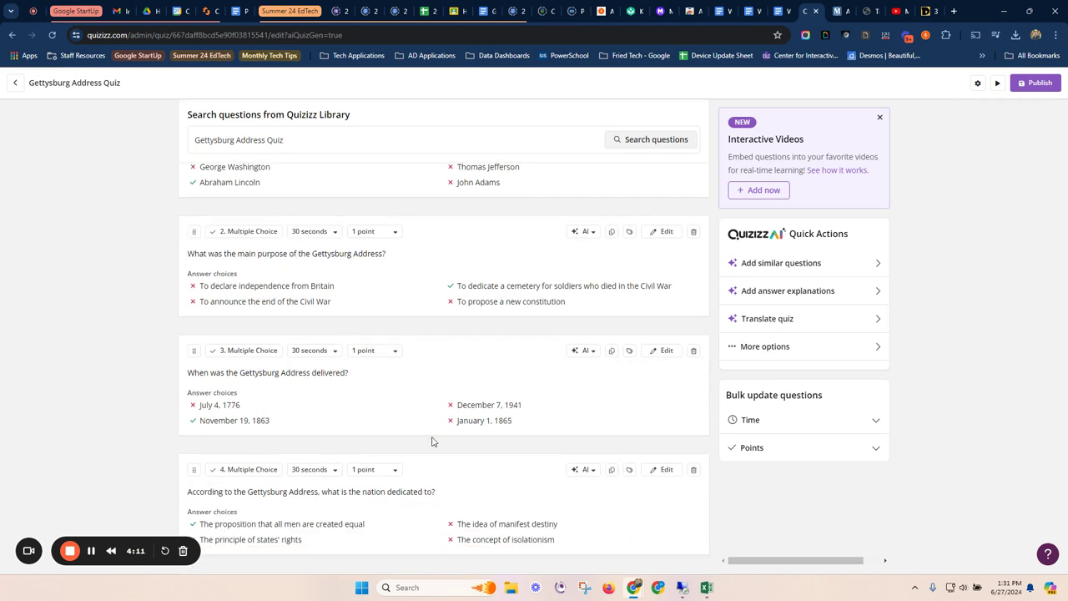
pyautogui.scroll(1, 267, 208)
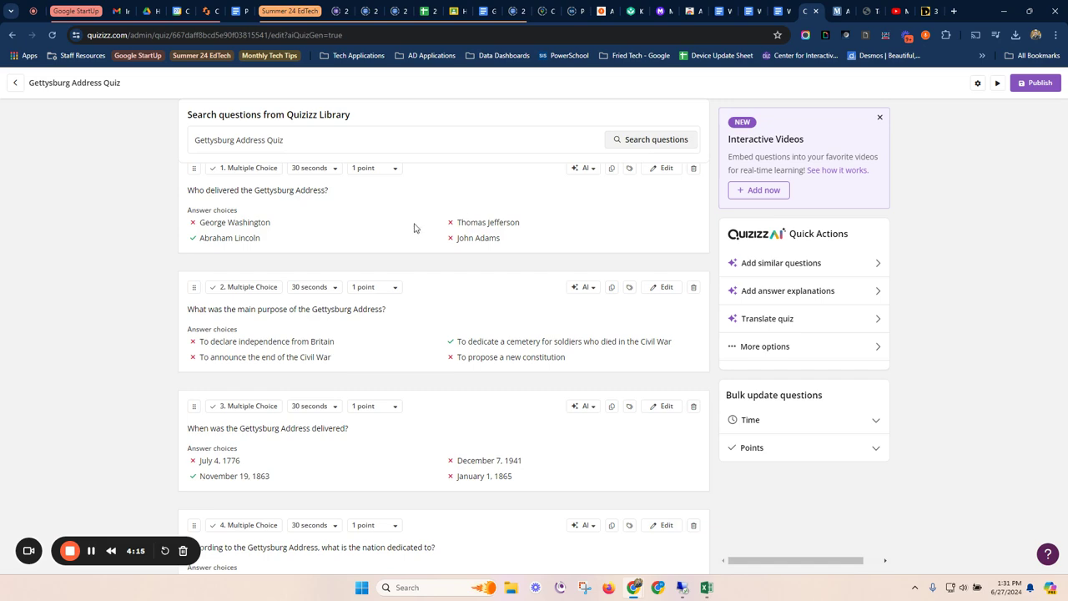
pyautogui.scroll(-5, 426, 351)
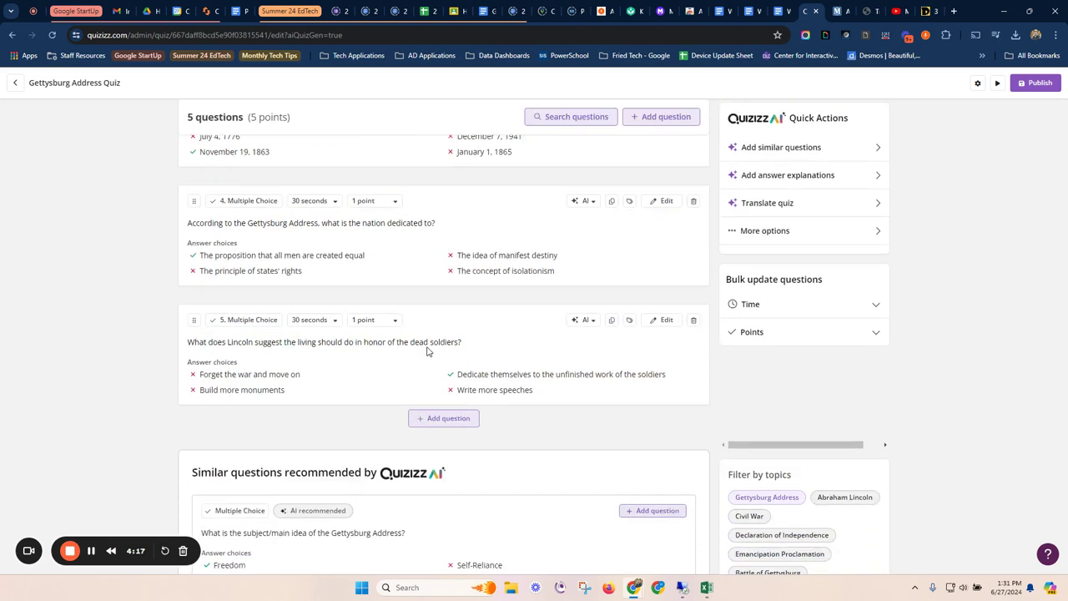
pyautogui.scroll(-1, 426, 351)
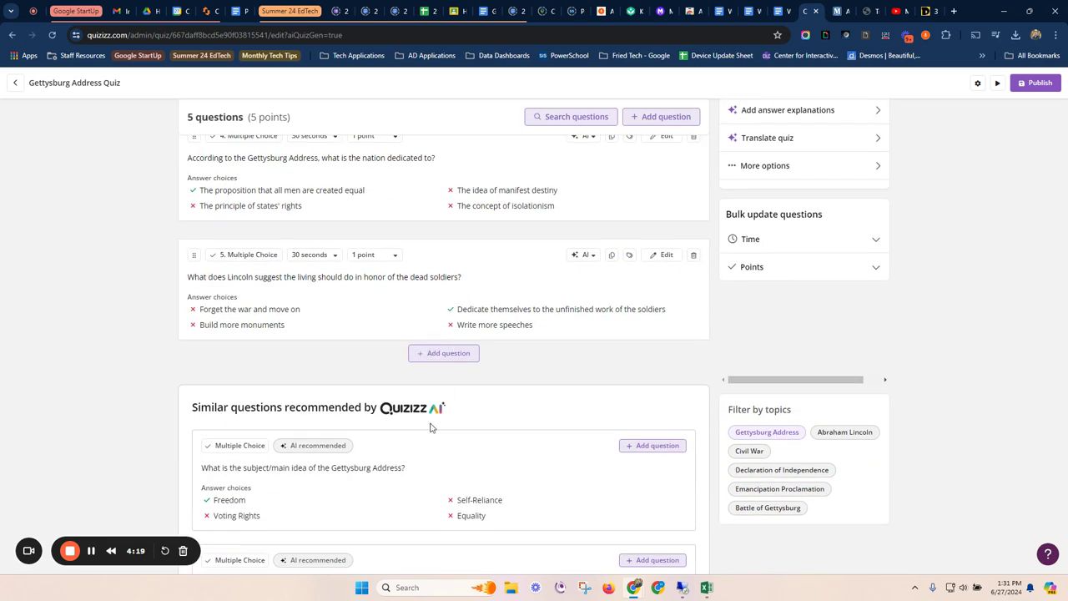
pyautogui.scroll(-2, 430, 427)
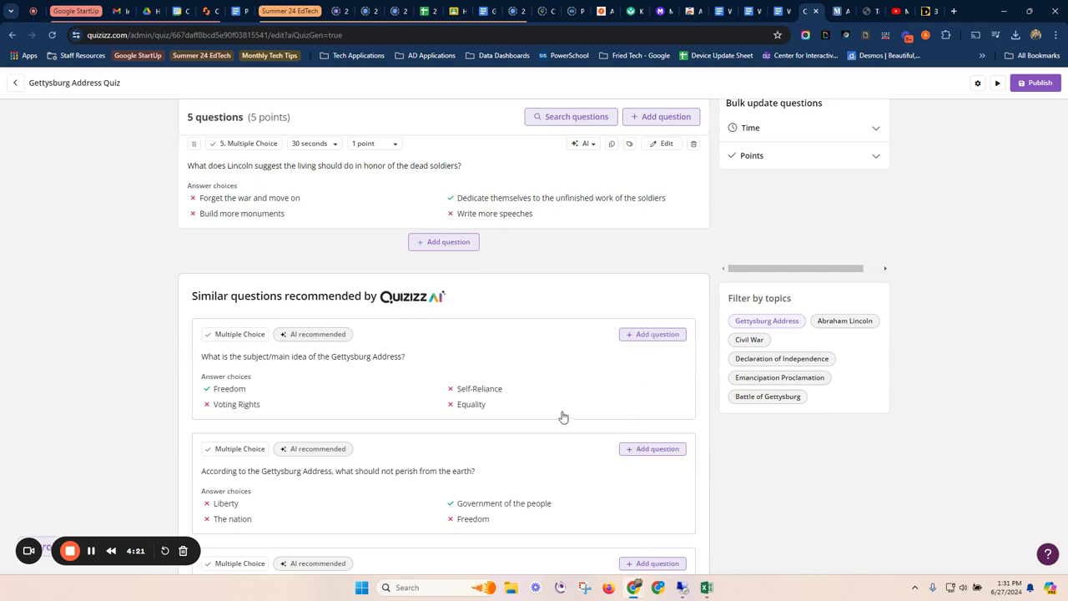
pyautogui.scroll(-2, 550, 413)
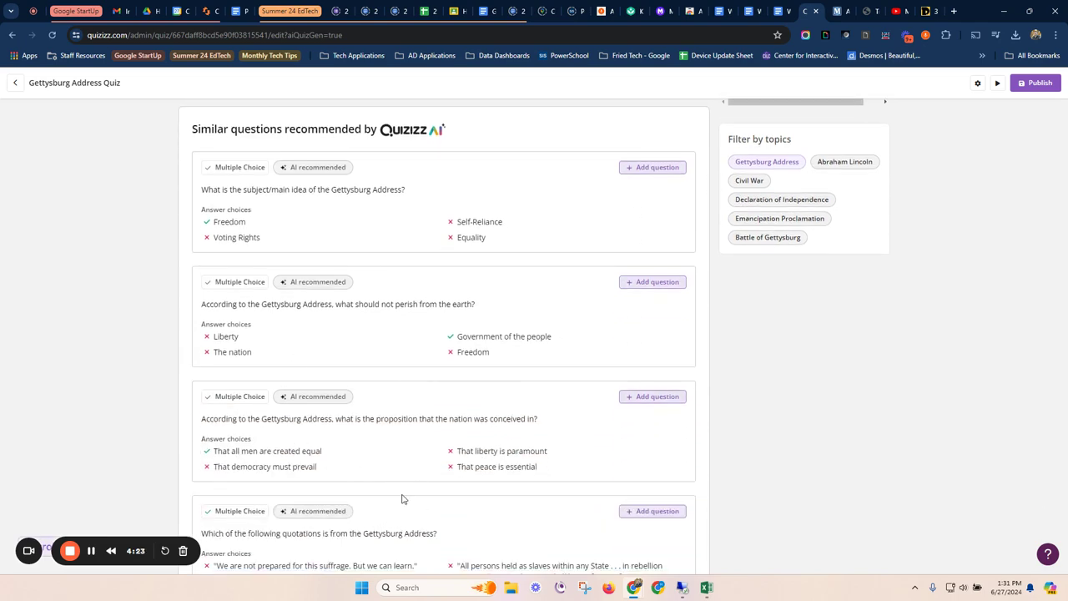
pyautogui.scroll(10, 401, 498)
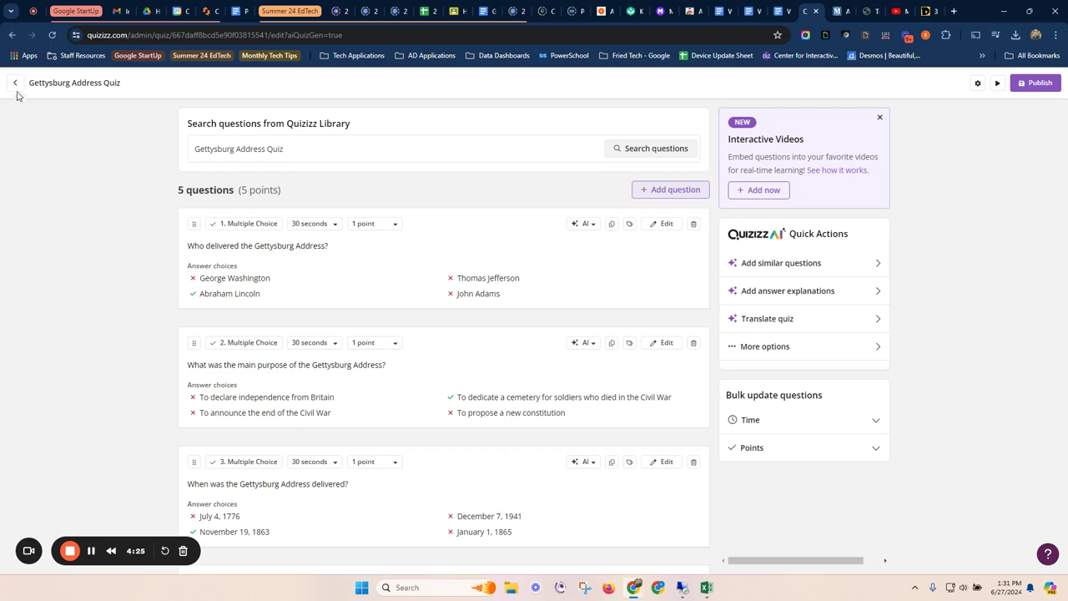
# - Open the YouTube video generator and paste the Moon Phases video link
pyautogui.click(14, 86)
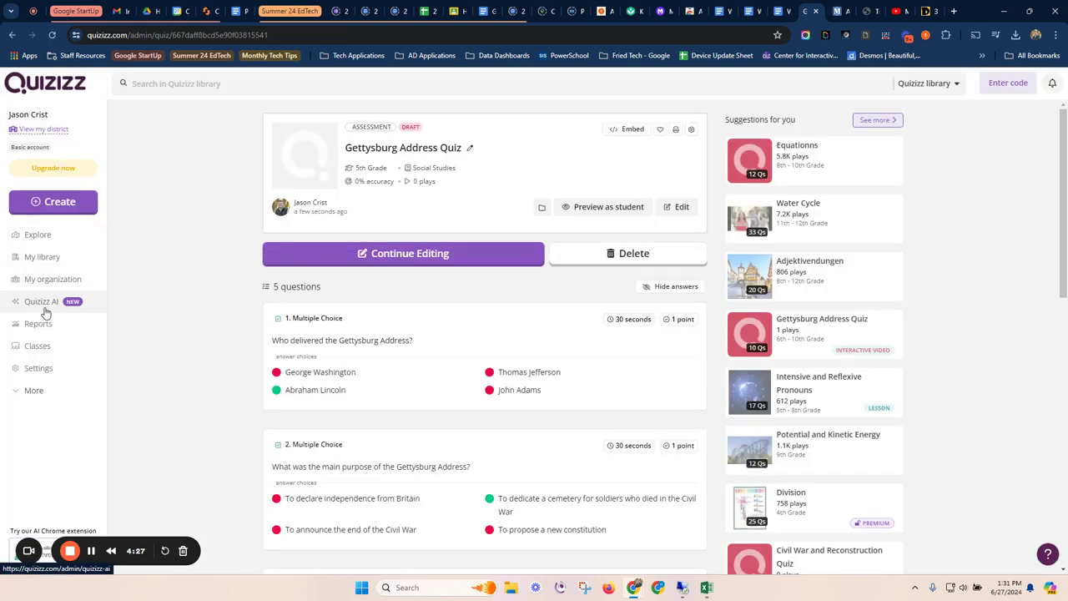
pyautogui.click(46, 306)
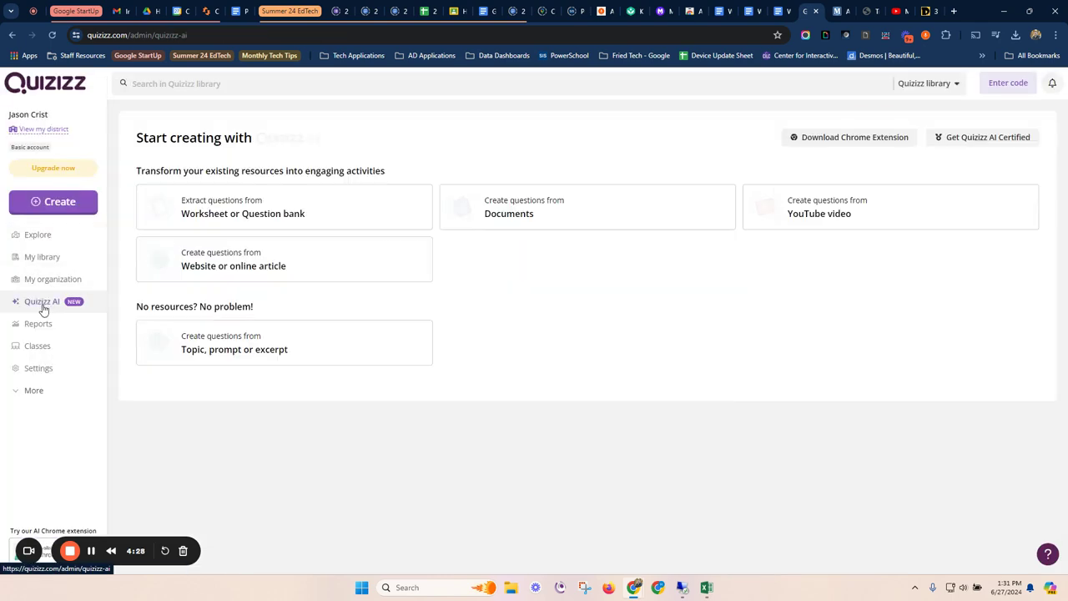
pyautogui.click(850, 218)
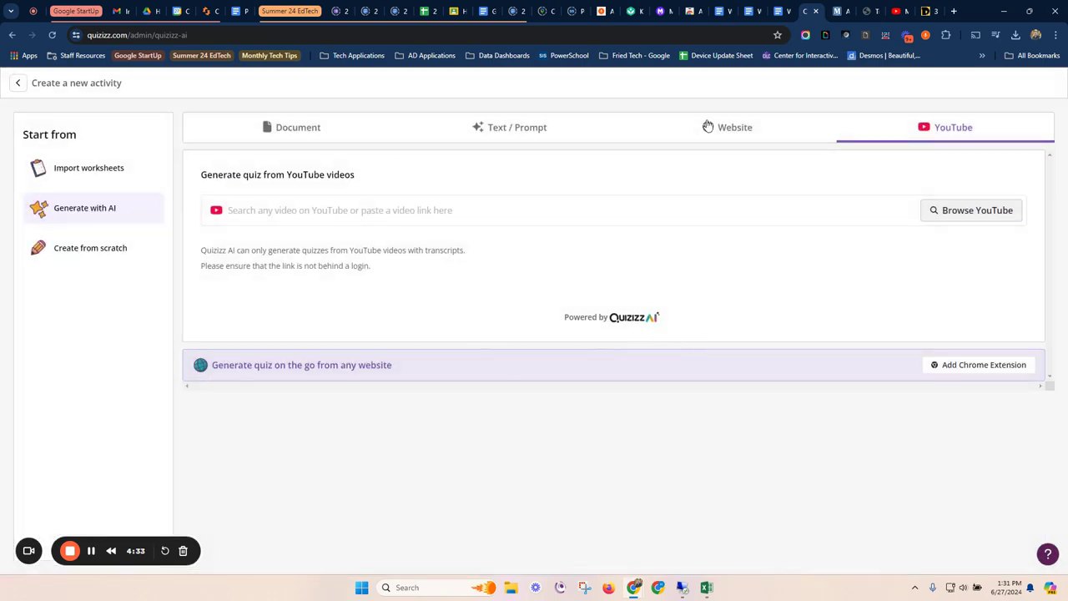
pyautogui.click(897, 12)
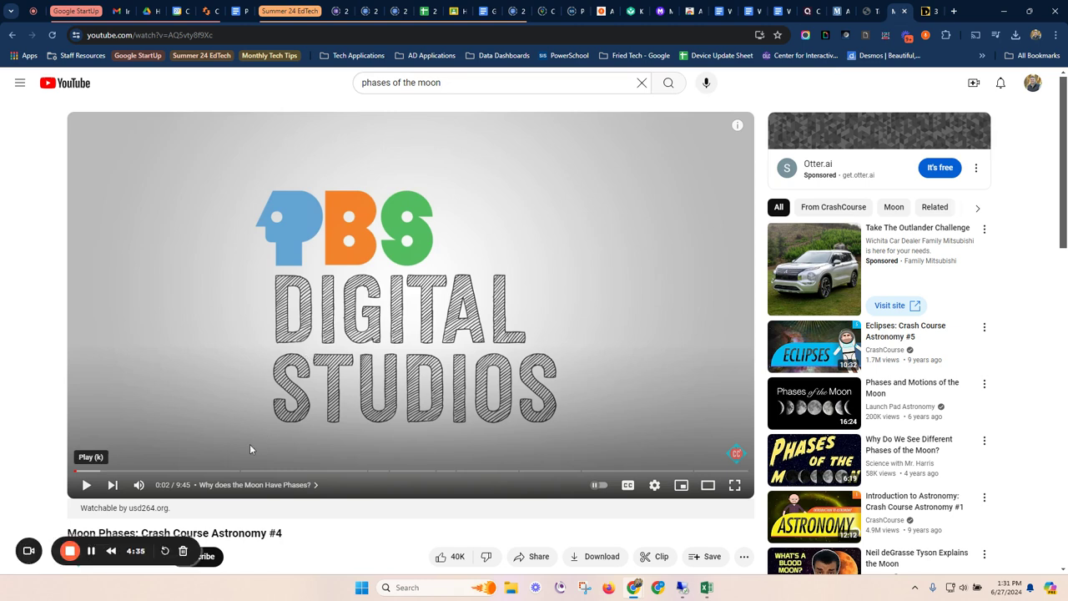
pyautogui.click(230, 37)
pyautogui.hotkey('ctrl', 'c')
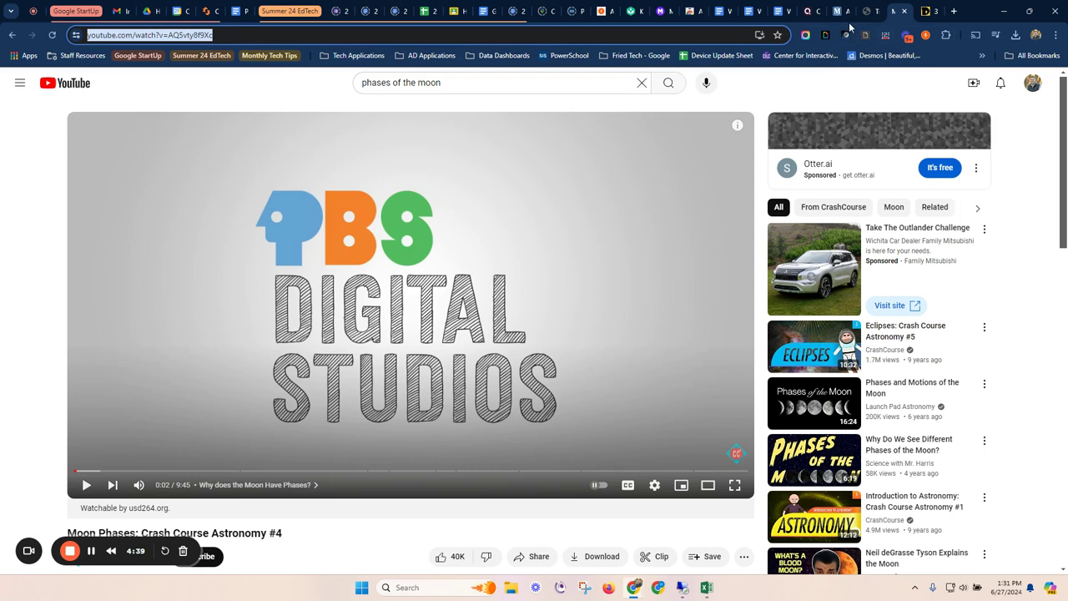
pyautogui.click(806, 11)
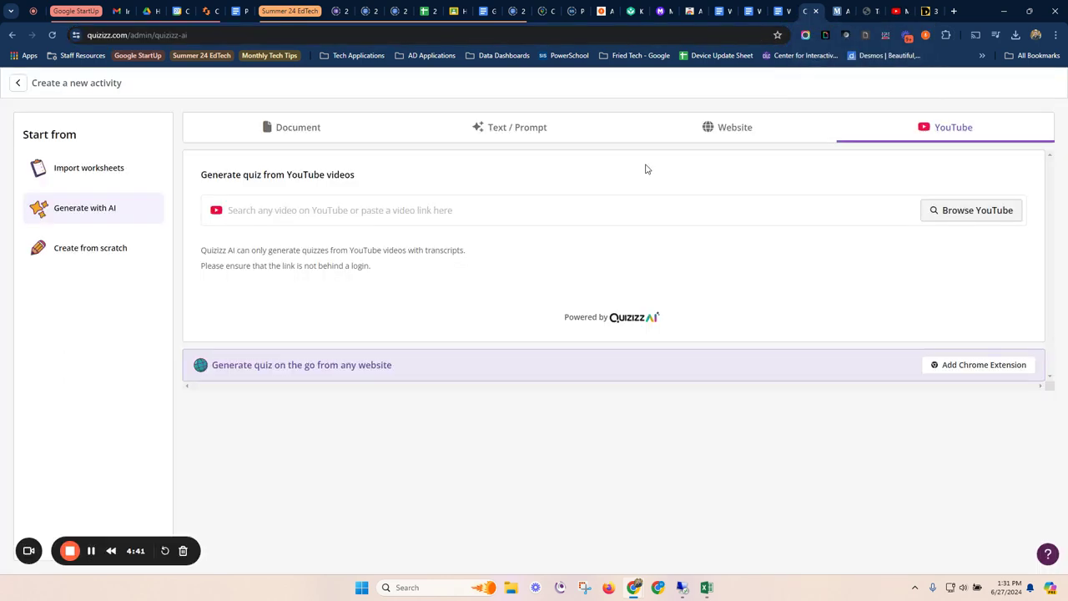
pyautogui.click(314, 216)
pyautogui.hotkey('ctrl', 'v')
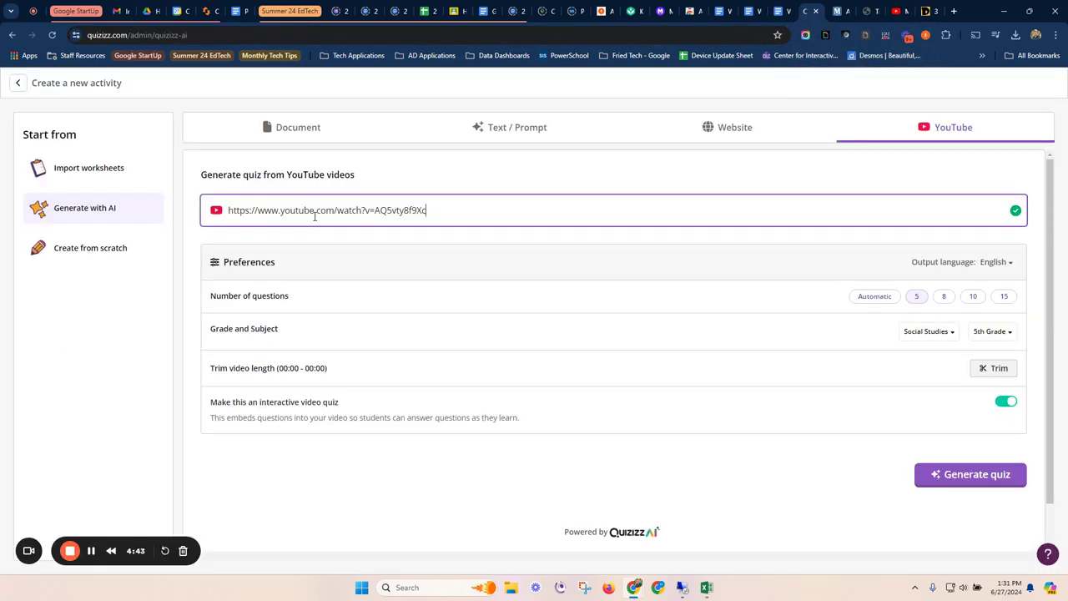
# - Request 5 questions with the subject set to Science
pyautogui.click(913, 304)
pyautogui.click(921, 332)
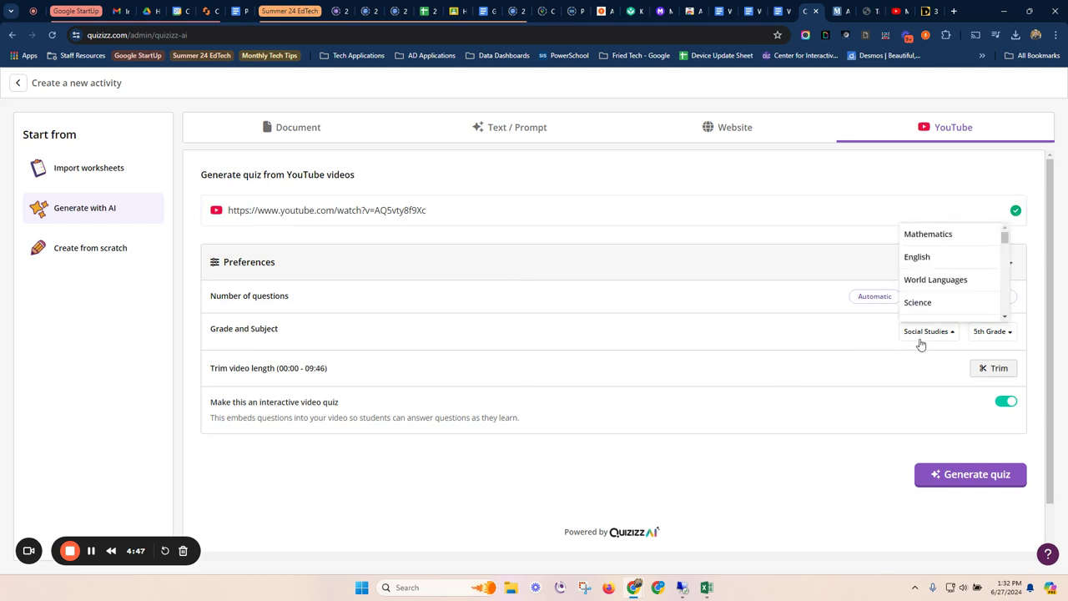
pyautogui.click(918, 303)
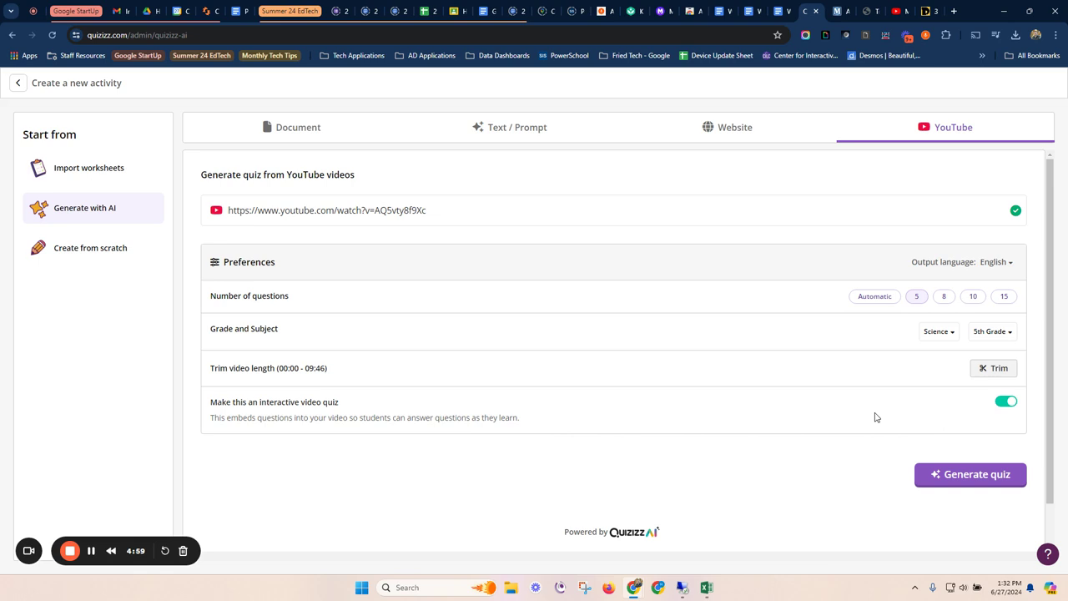
# - Generate the 'Understanding the Phases of the Moon' video quiz and review its questions
pyautogui.click(948, 475)
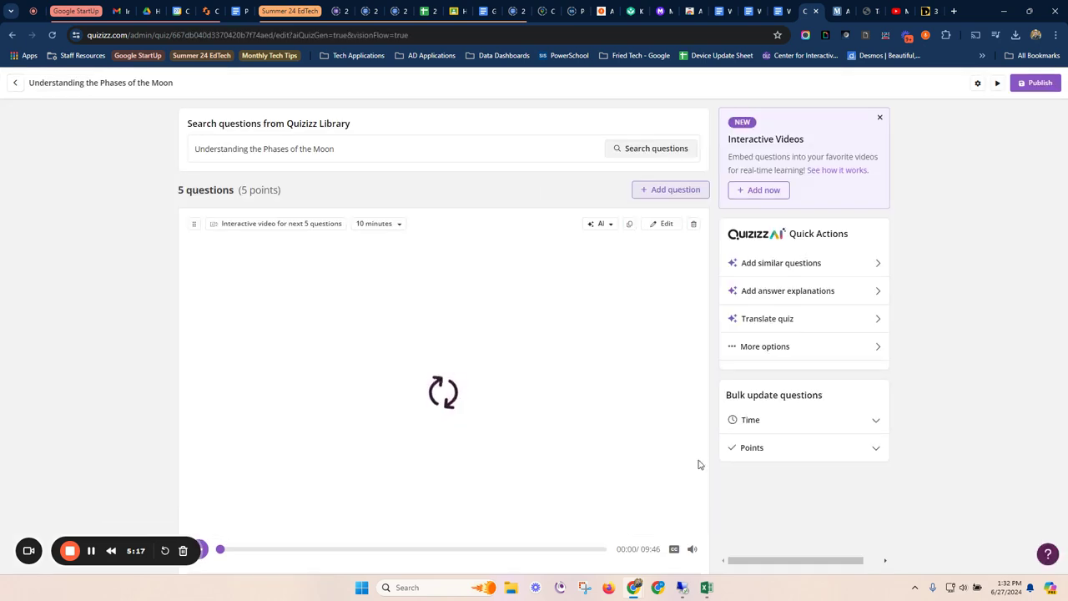
pyautogui.scroll(-3, 146, 388)
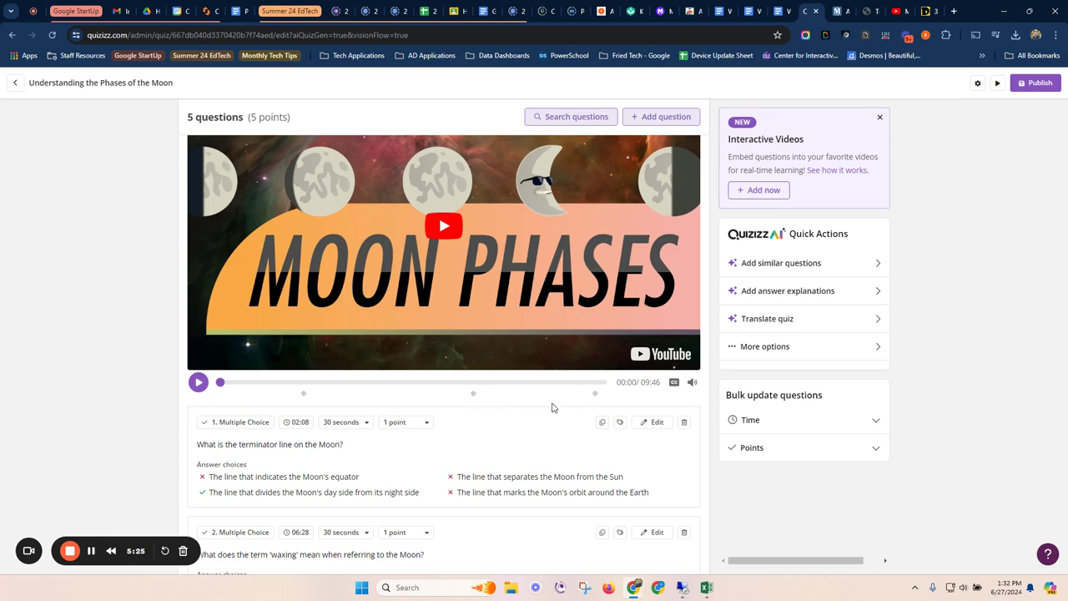
pyautogui.scroll(-3, 142, 420)
pyautogui.scroll(-3, 143, 420)
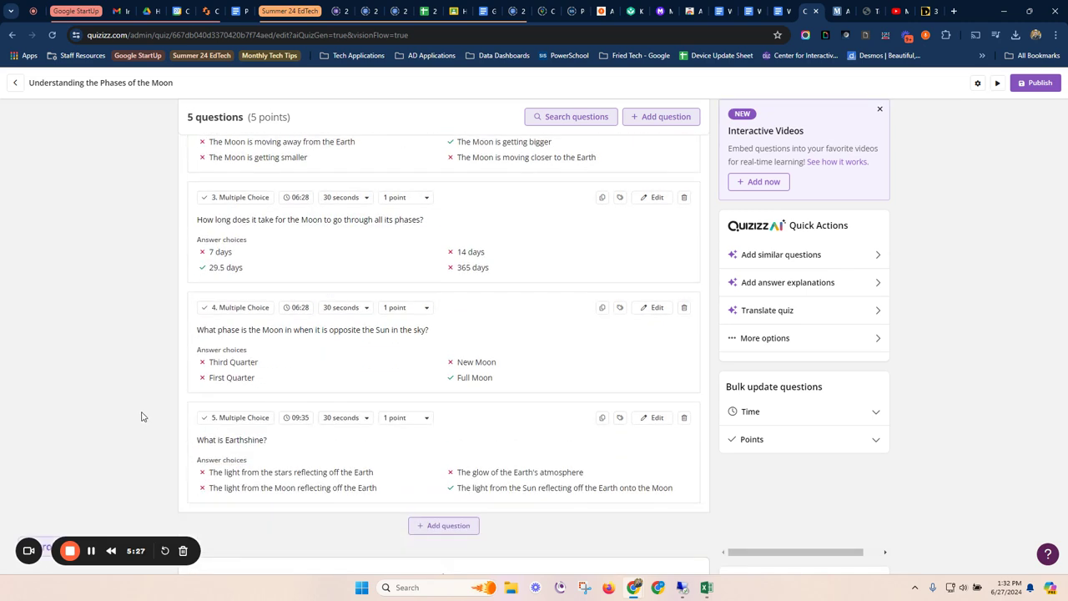
pyautogui.scroll(6, 142, 416)
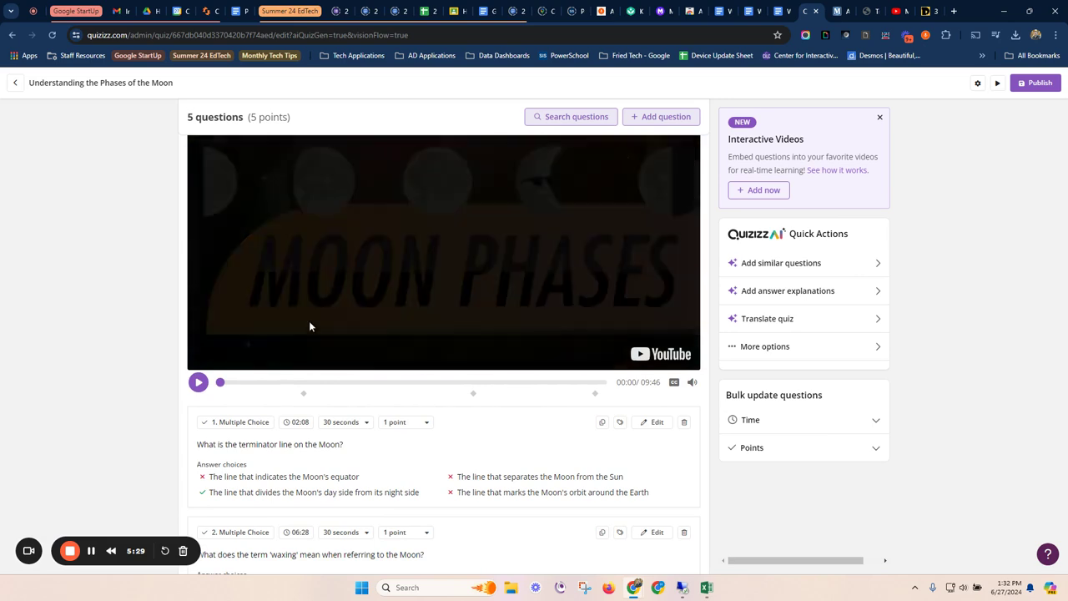
# - Play the embedded Moon Phases video and skip ahead to about 02:00
pyautogui.click(292, 382)
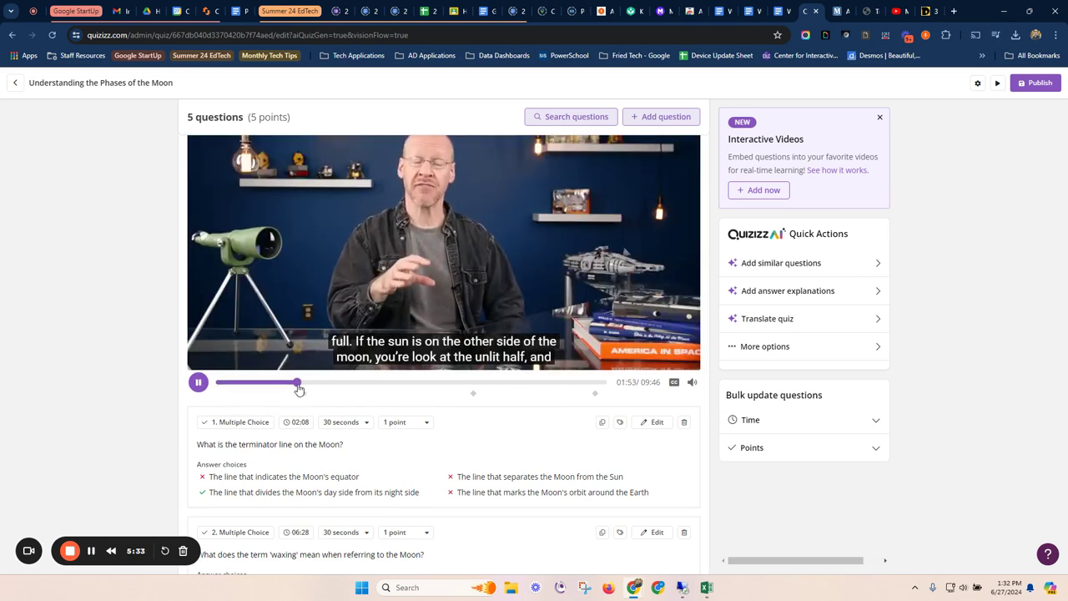
pyautogui.click(299, 383)
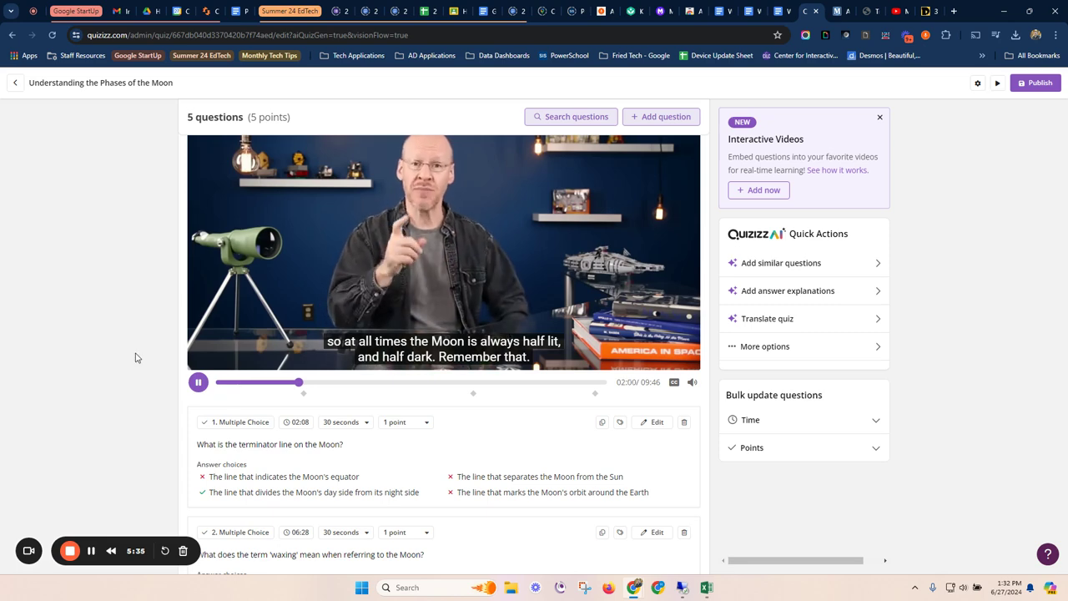
pyautogui.scroll(-1, 126, 435)
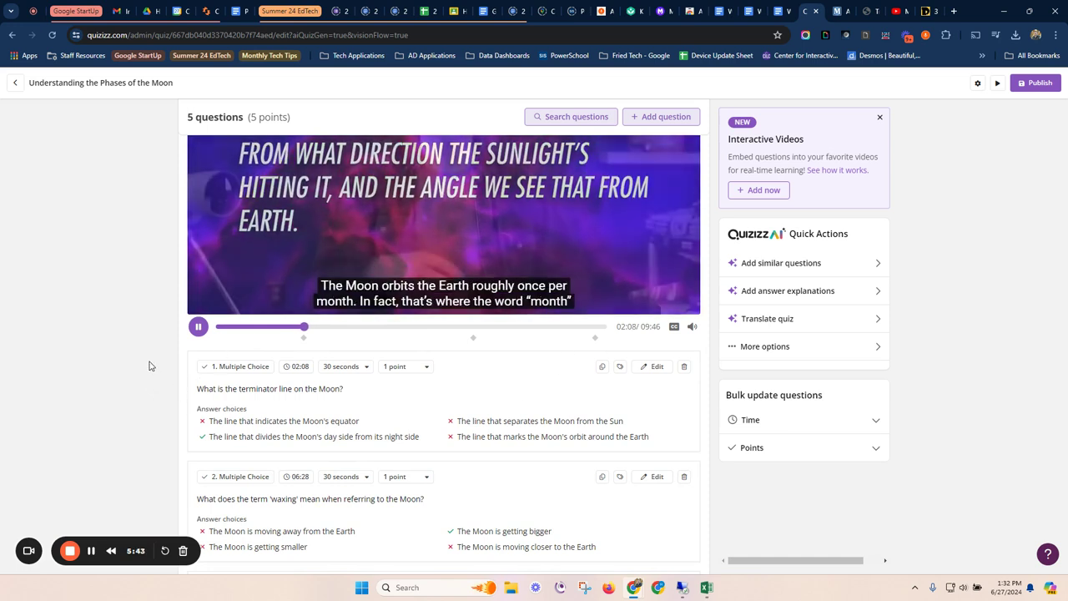
pyautogui.scroll(-2, 142, 359)
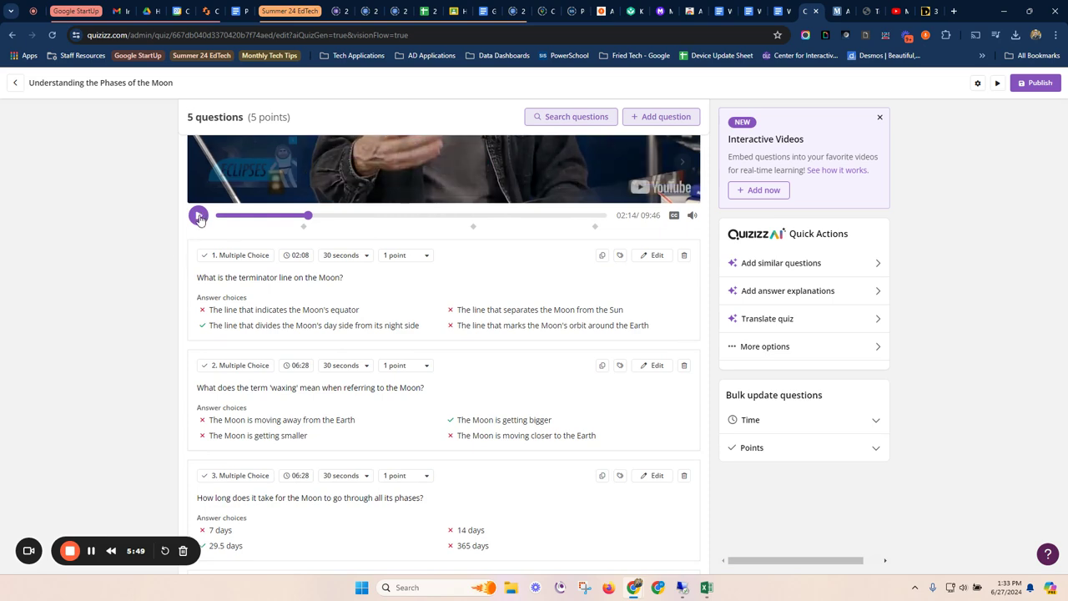
pyautogui.scroll(-1, 160, 287)
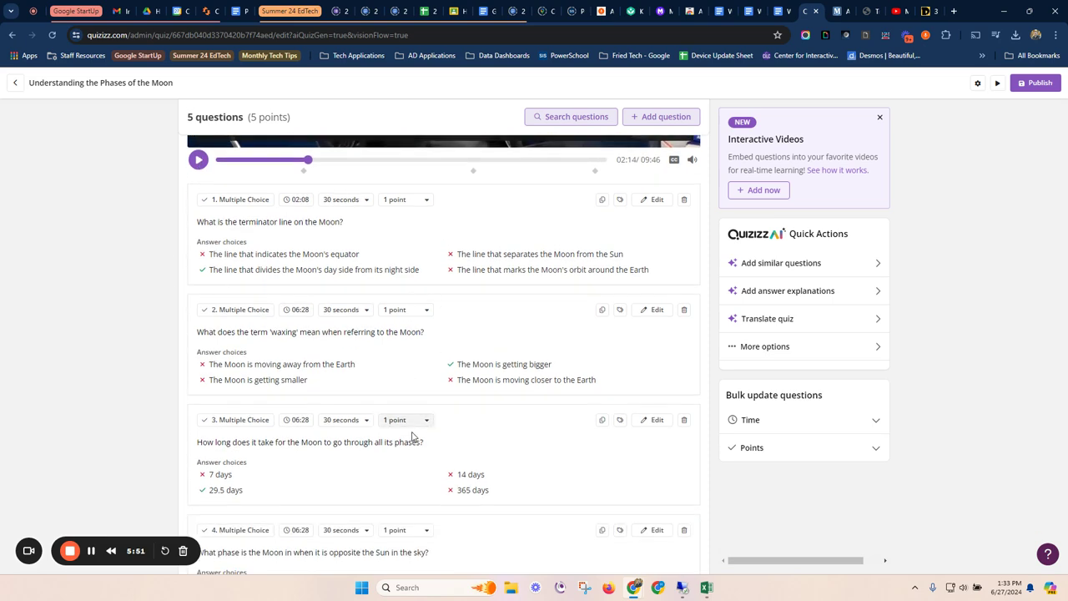
pyautogui.scroll(-4, 410, 435)
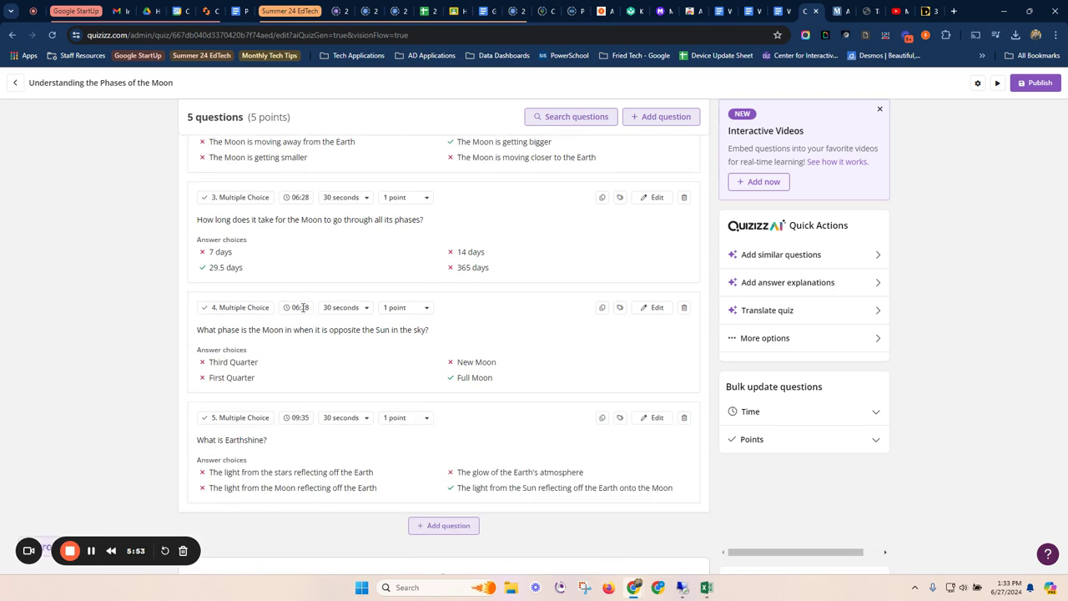
pyautogui.scroll(3, 303, 275)
pyautogui.scroll(4, 296, 257)
pyautogui.scroll(-4, 299, 404)
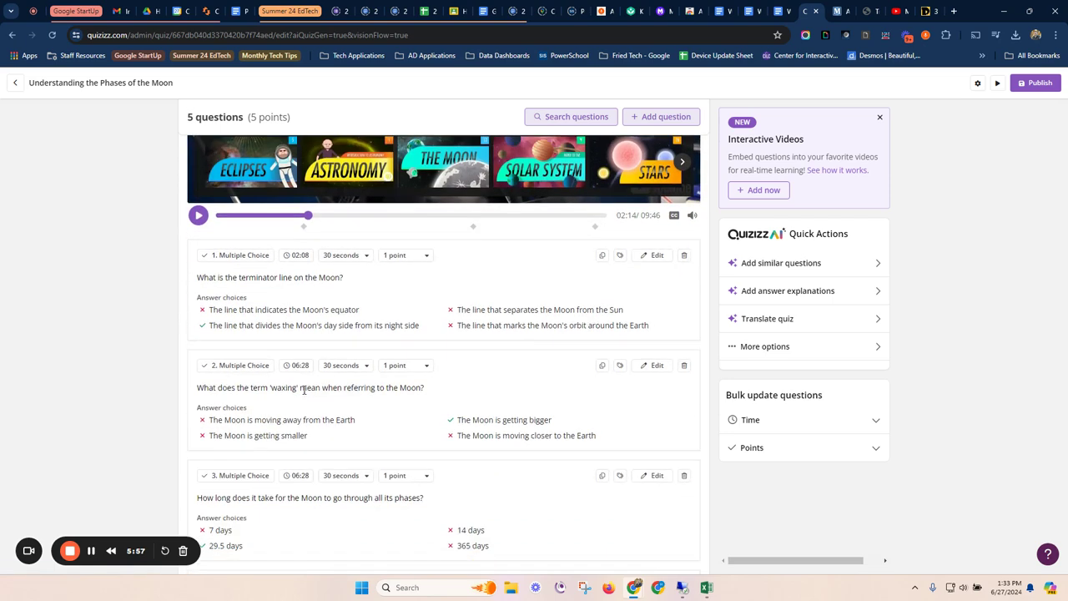
pyautogui.scroll(-2, 303, 469)
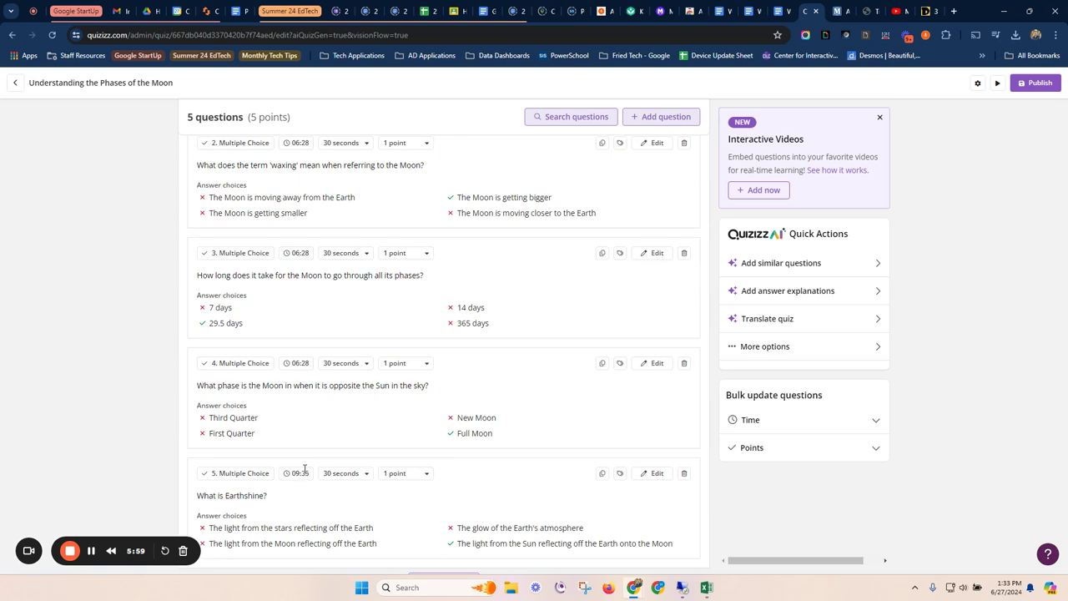
pyautogui.scroll(5, 306, 465)
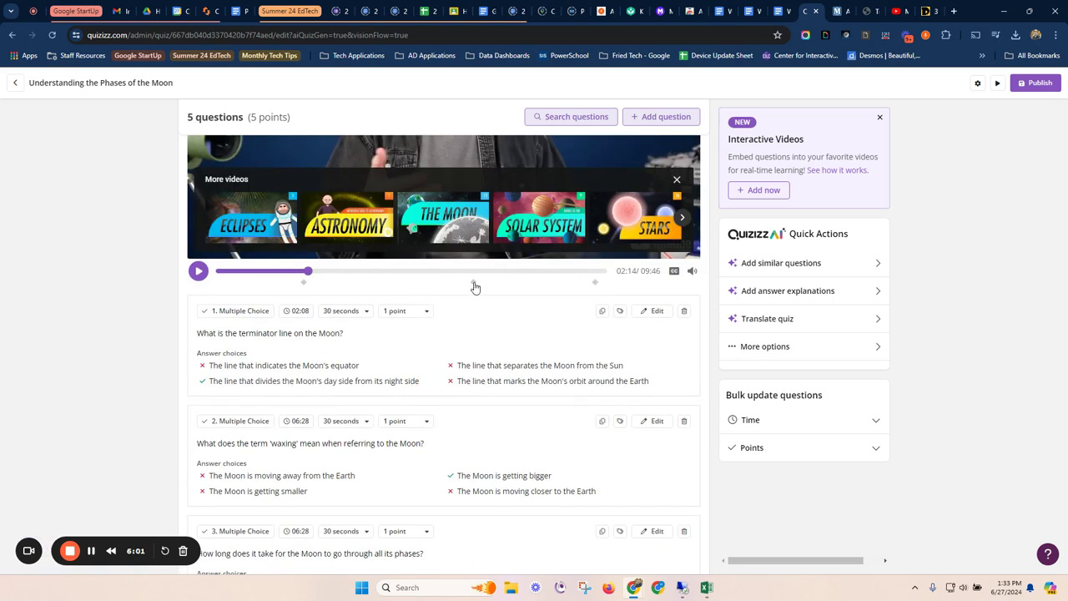
pyautogui.scroll(-2, 473, 348)
pyautogui.scroll(3, 473, 350)
pyautogui.scroll(1, 473, 350)
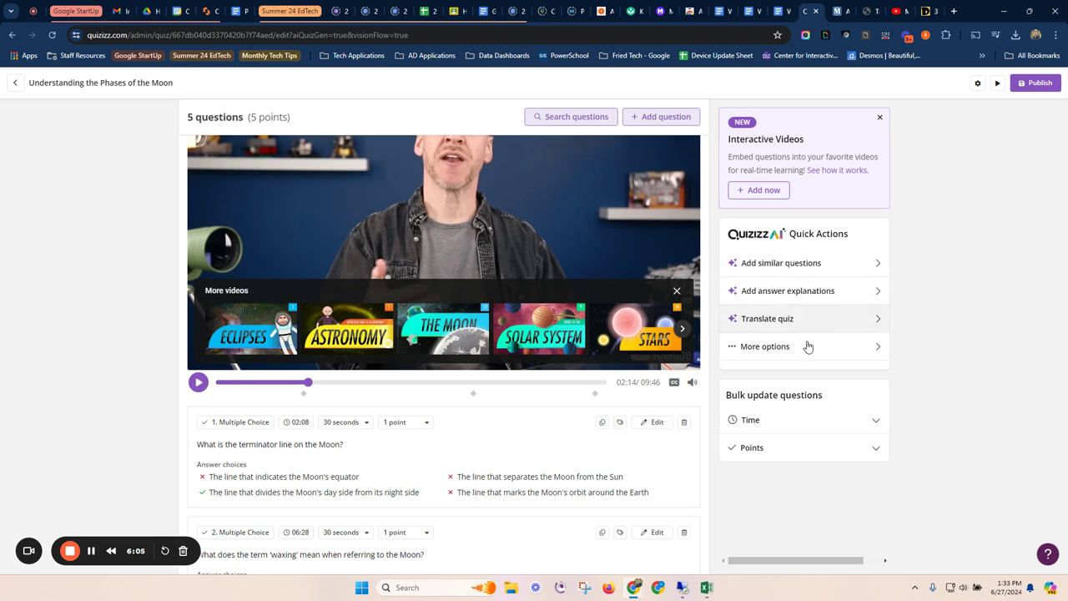
pyautogui.scroll(2, 389, 332)
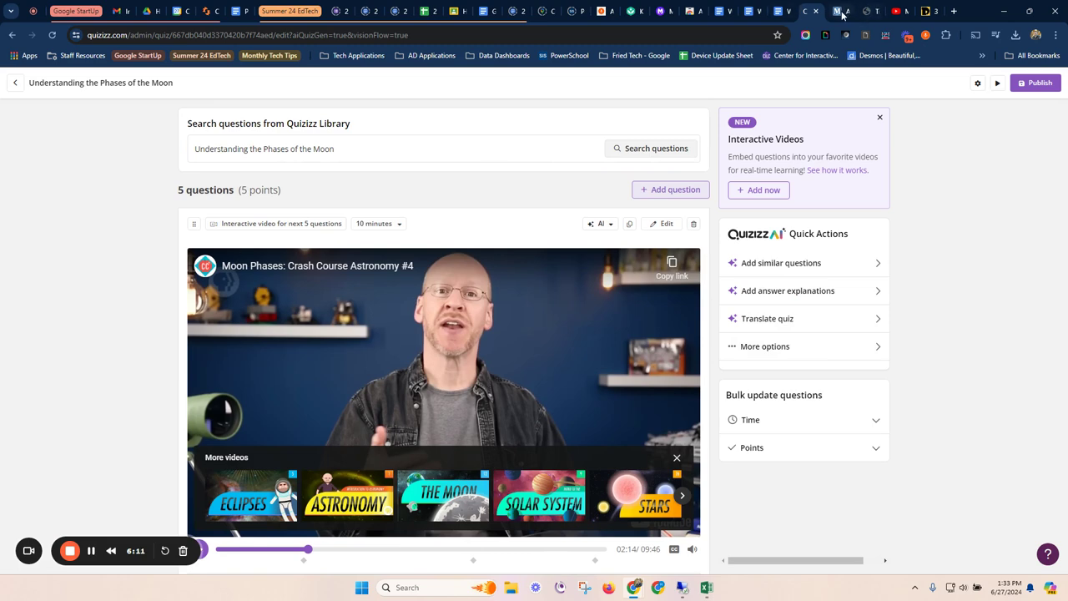
# - Leave the Moon phases quiz and look over the PDF and AI tools web page tabs
pyautogui.click(12, 84)
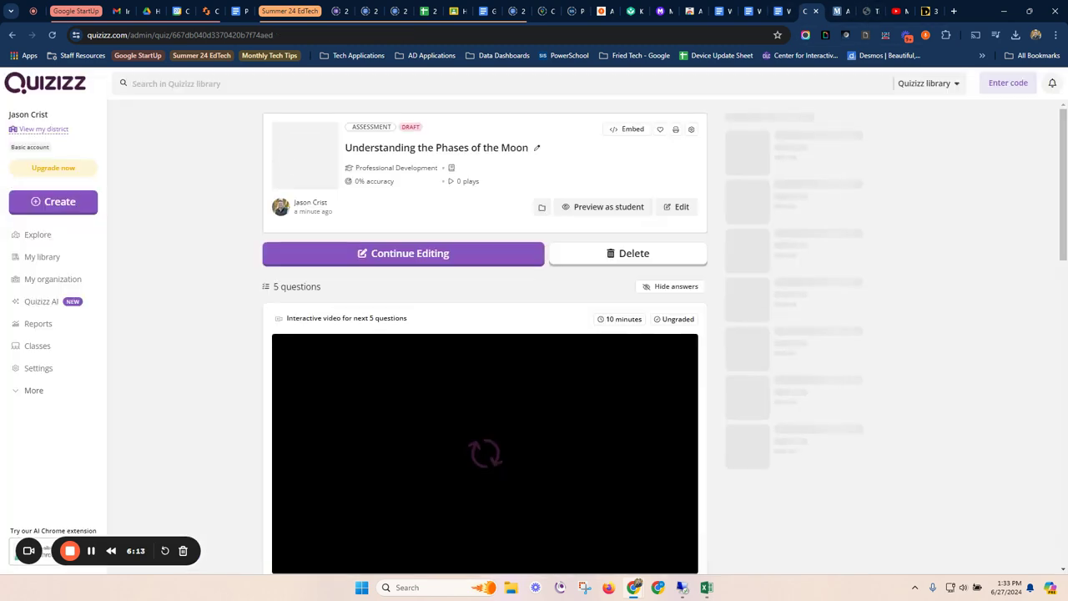
pyautogui.click(841, 12)
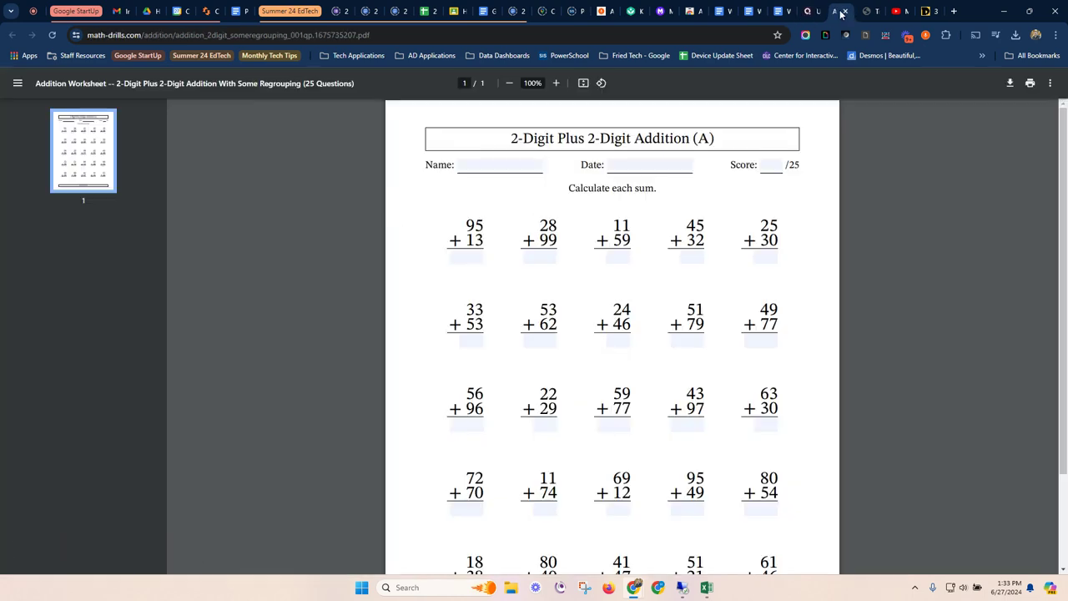
pyautogui.click(867, 12)
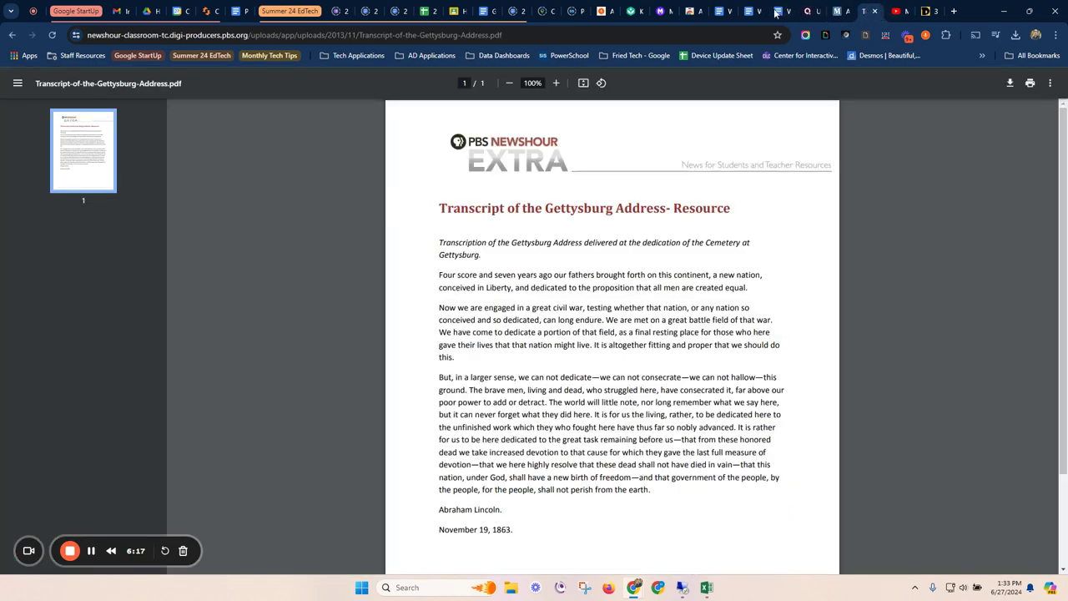
pyautogui.click(924, 11)
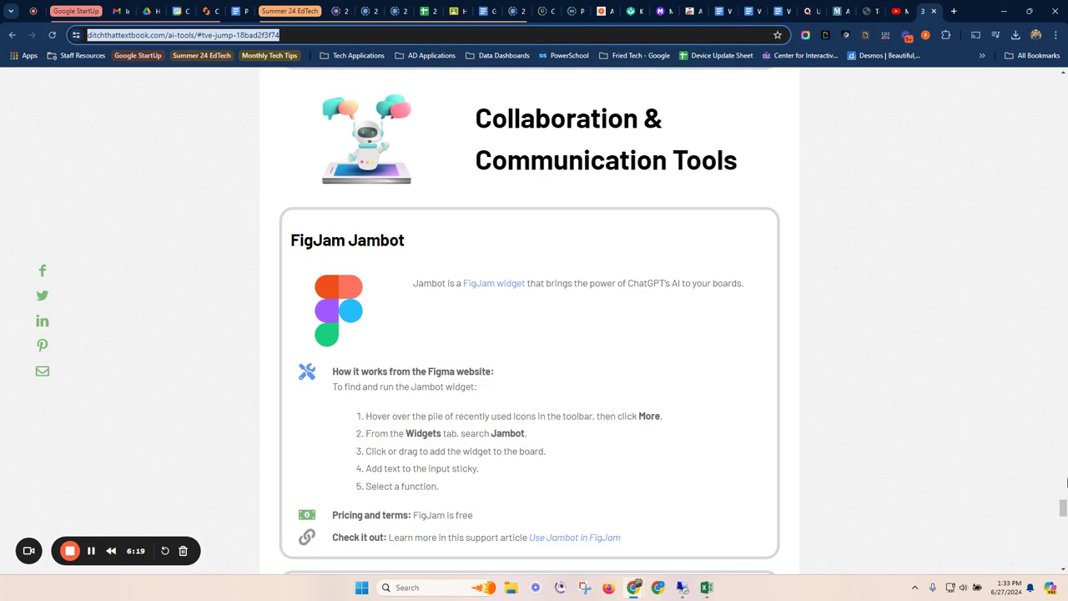
pyautogui.moveTo(1063, 512); pyautogui.dragTo(1062, 206)
pyautogui.click(807, 11)
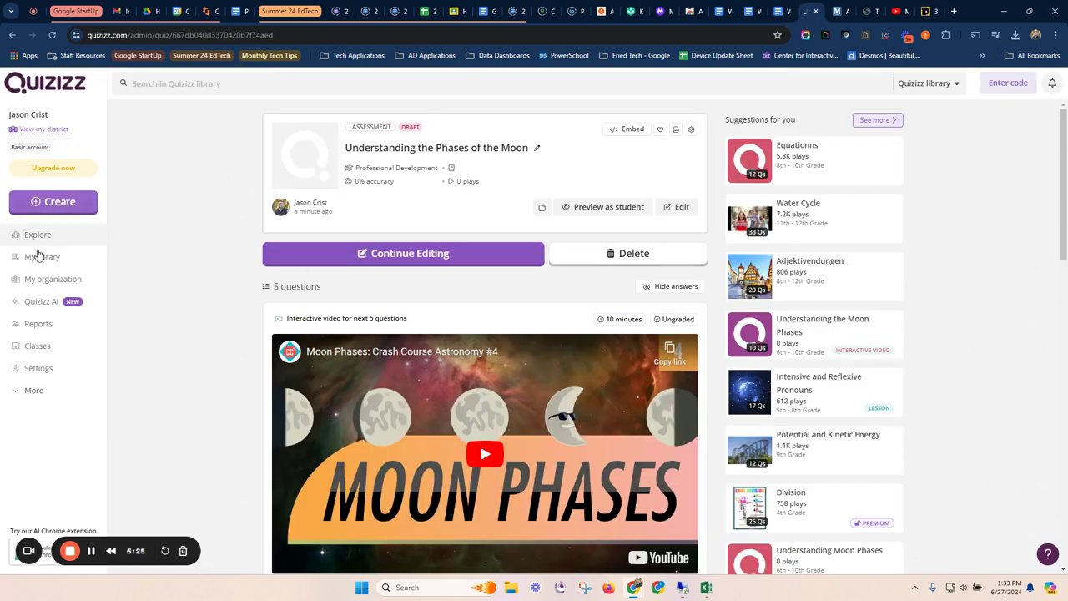
# - Choose the 'Website or online article' source and copy the ditchthattextbook page address
pyautogui.click(33, 303)
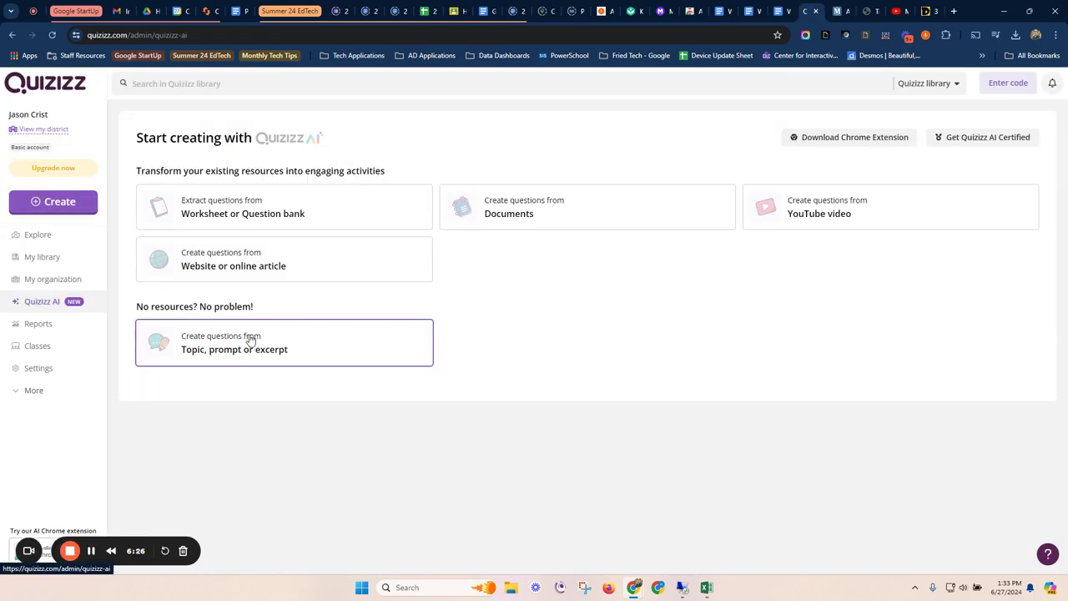
pyautogui.click(276, 267)
pyautogui.click(306, 214)
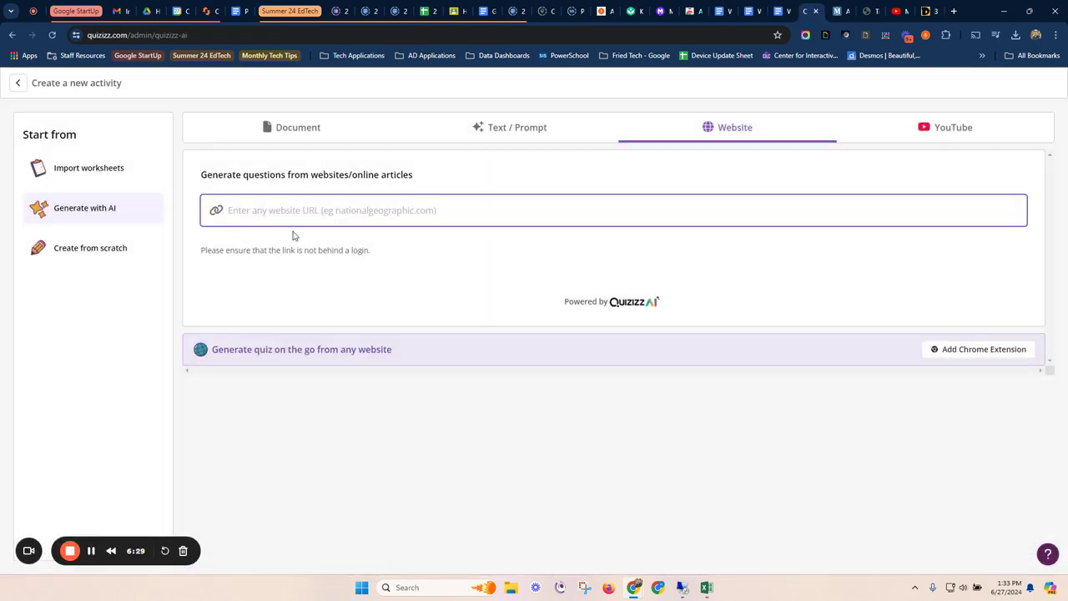
pyautogui.click(923, 12)
pyautogui.click(337, 37)
pyautogui.hotkey('ctrl', 'c')
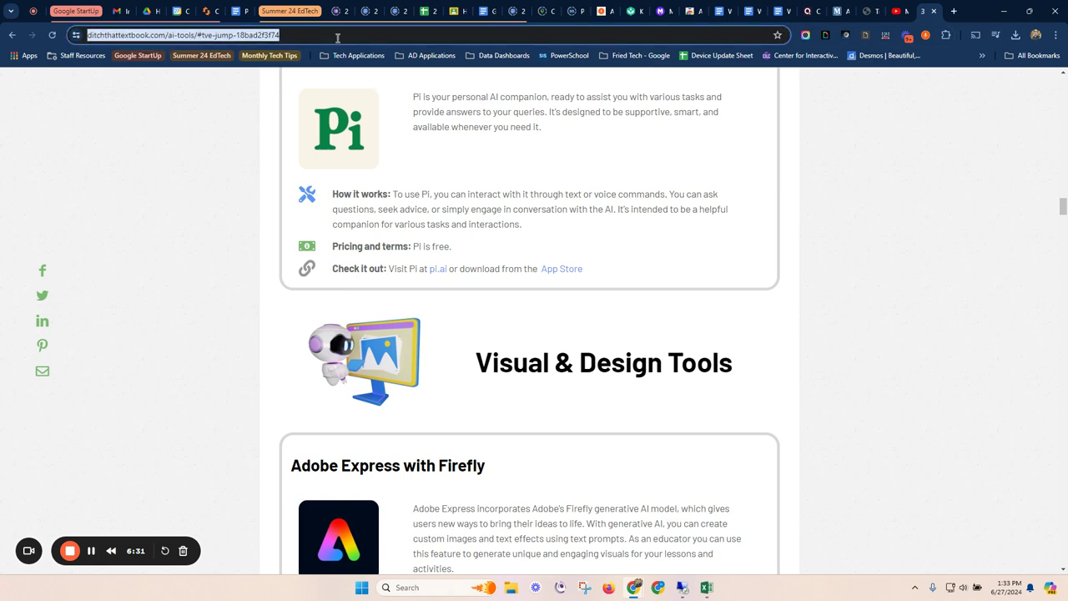
# - Paste the ditchthattextbook AI tools URL and generate the 5-question website quiz
pyautogui.click(808, 11)
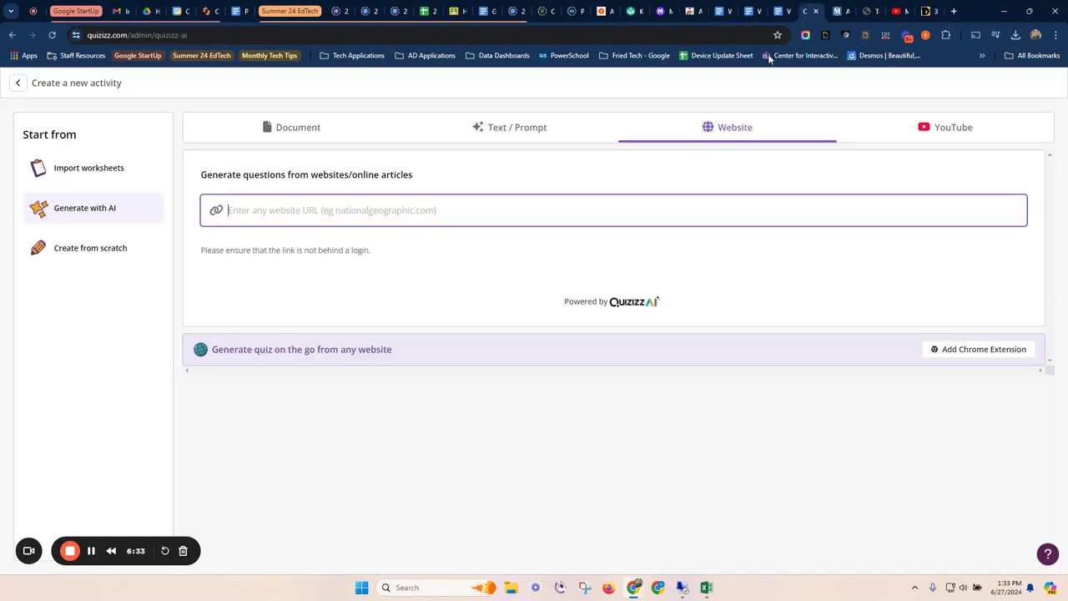
pyautogui.hotkey('ctrl', 'v')
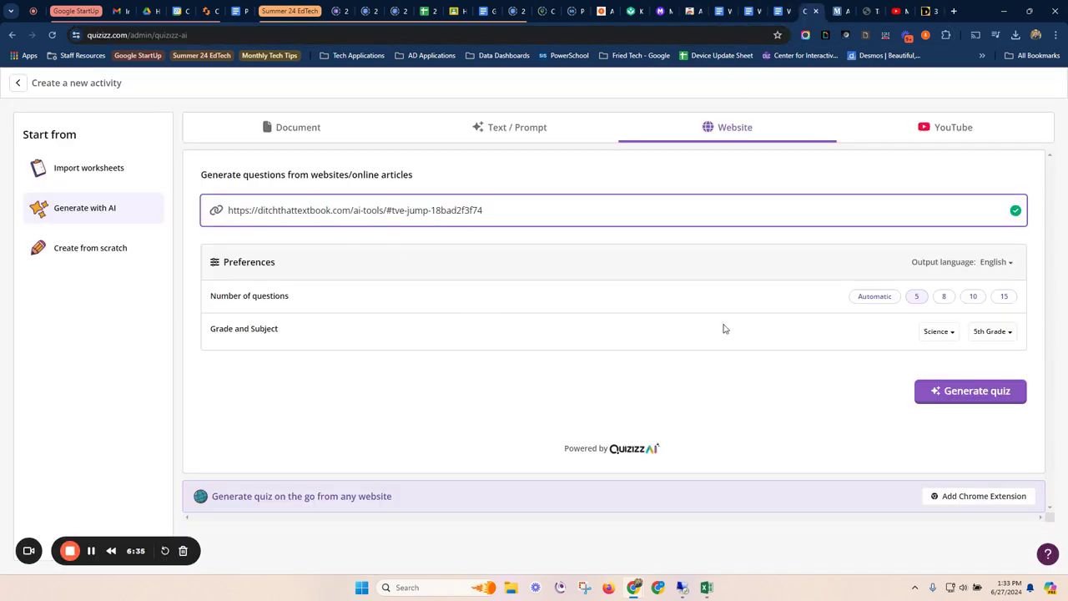
pyautogui.click(950, 401)
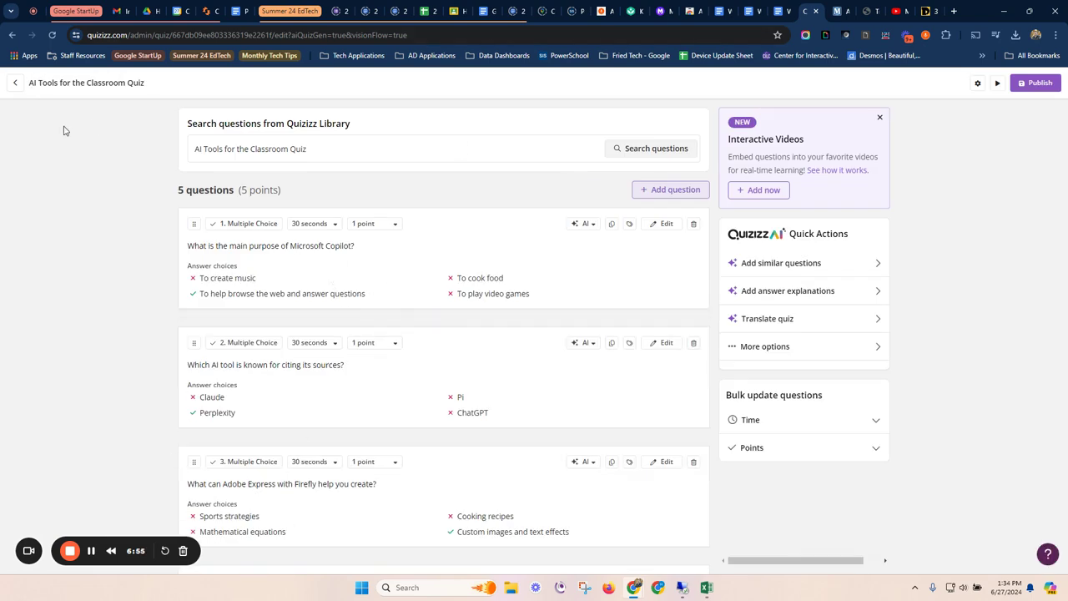
# - Start a new Quizizz AI quiz from a typed topic, entering 'George Washington'
pyautogui.click(15, 82)
pyautogui.click(43, 302)
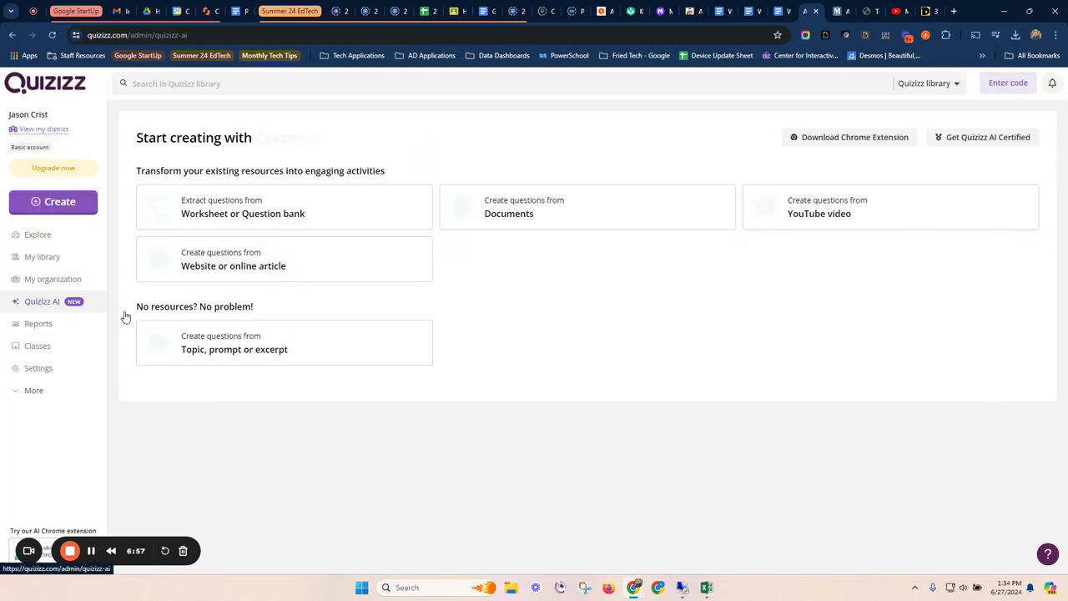
pyautogui.click(245, 350)
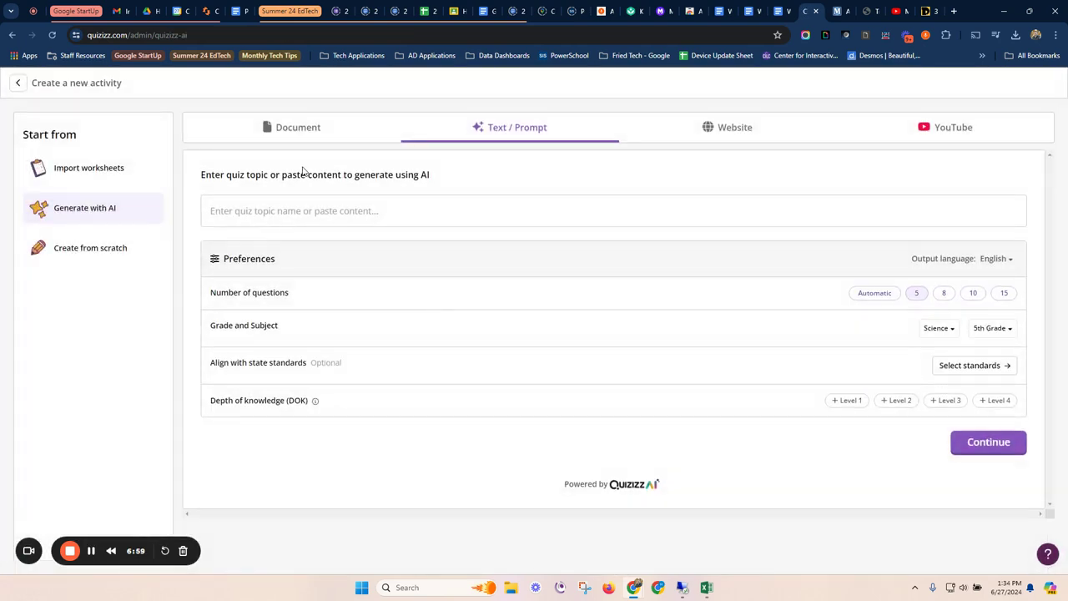
pyautogui.click(269, 212)
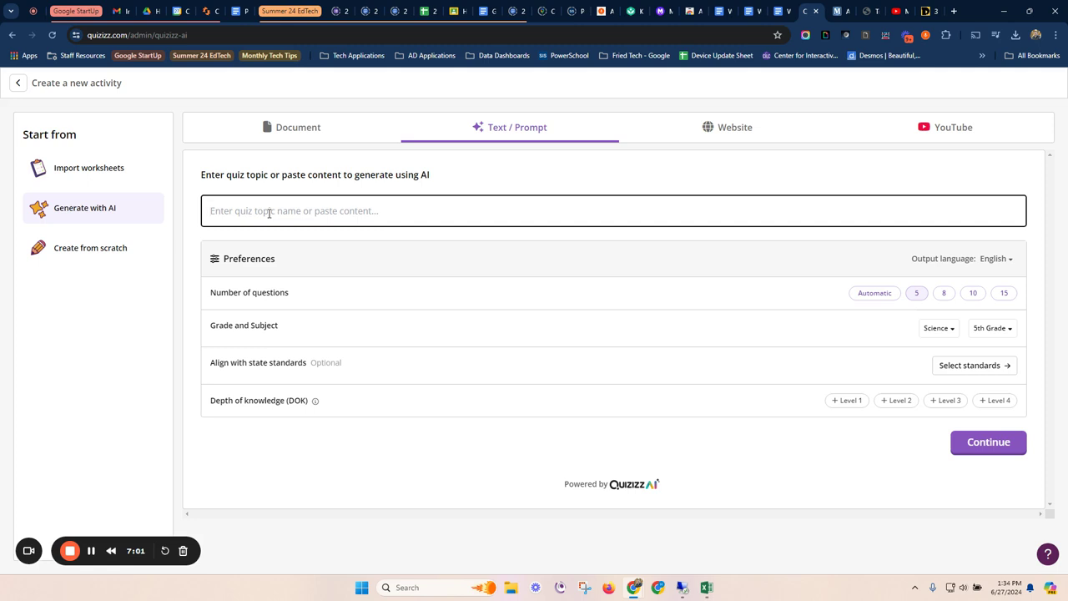
pyautogui.write('George Washingto')
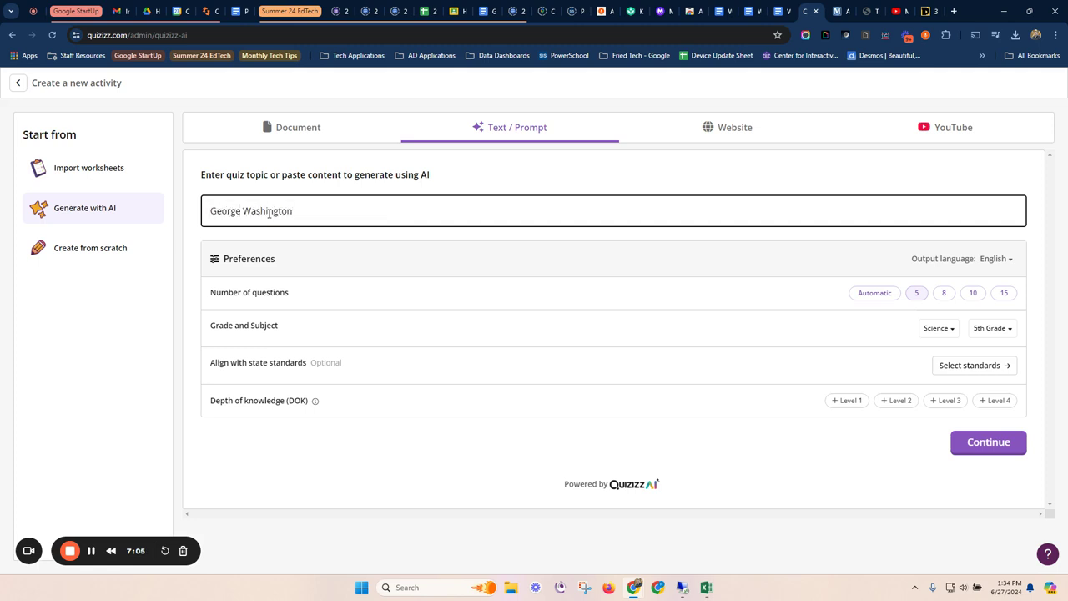
pyautogui.write('n')
# - Set the quiz grade to 12th Grade and the subject to Mathematics
pyautogui.click(943, 330)
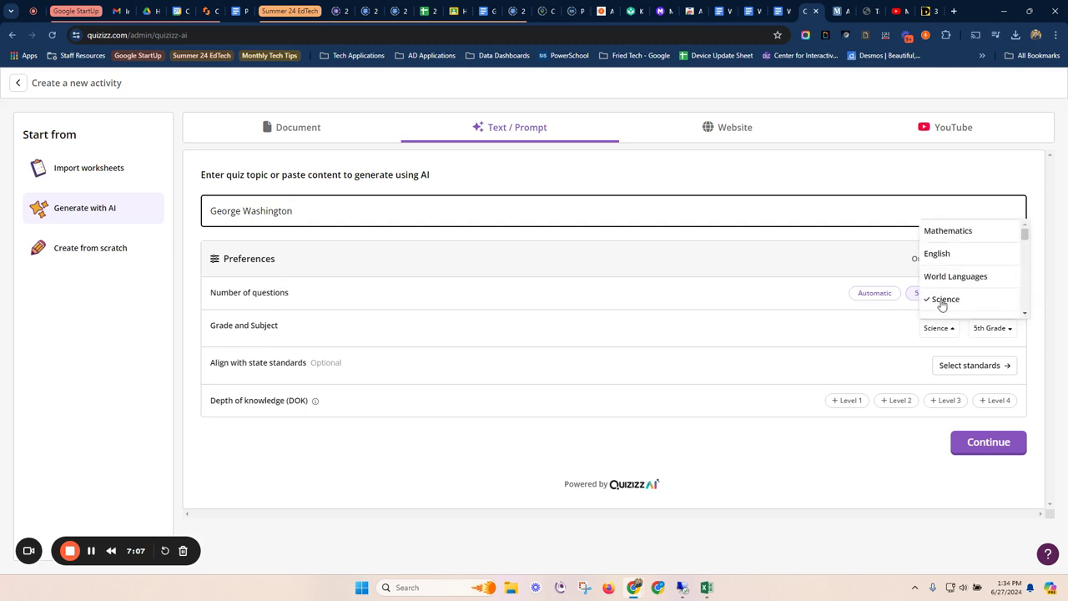
pyautogui.scroll(-3, 951, 285)
pyautogui.click(950, 280)
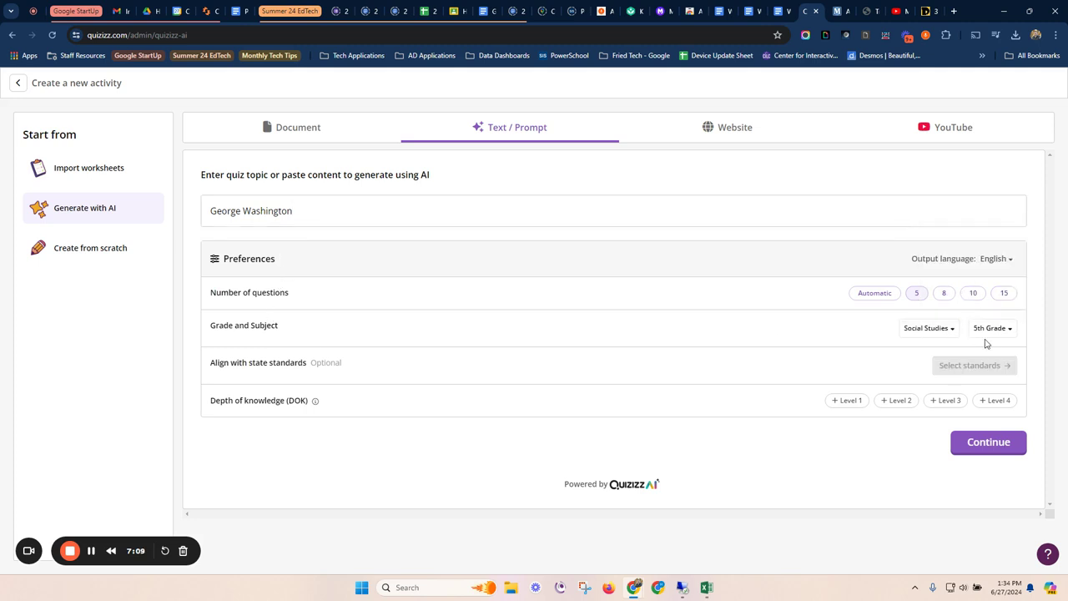
pyautogui.click(994, 334)
pyautogui.moveTo(1030, 251); pyautogui.dragTo(1030, 305)
pyautogui.click(1003, 305)
pyautogui.moveTo(943, 367)
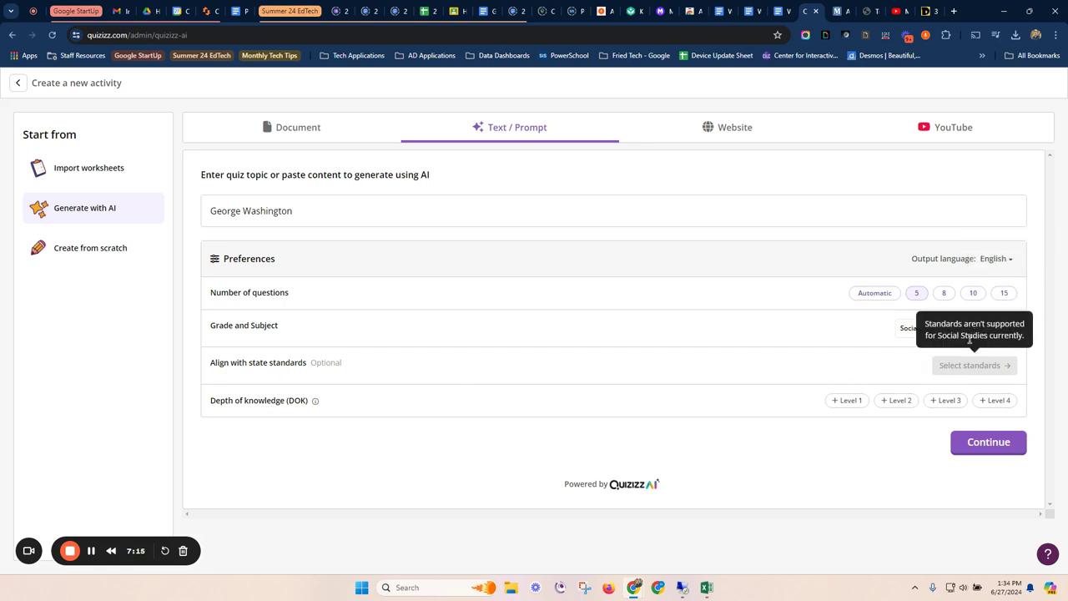
pyautogui.click(938, 332)
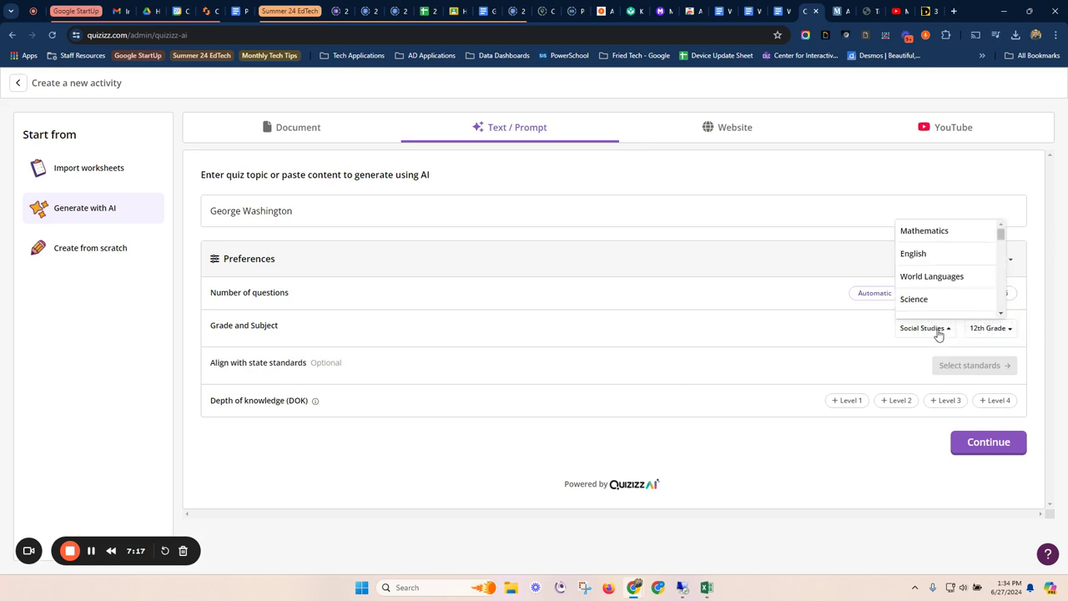
pyautogui.click(932, 236)
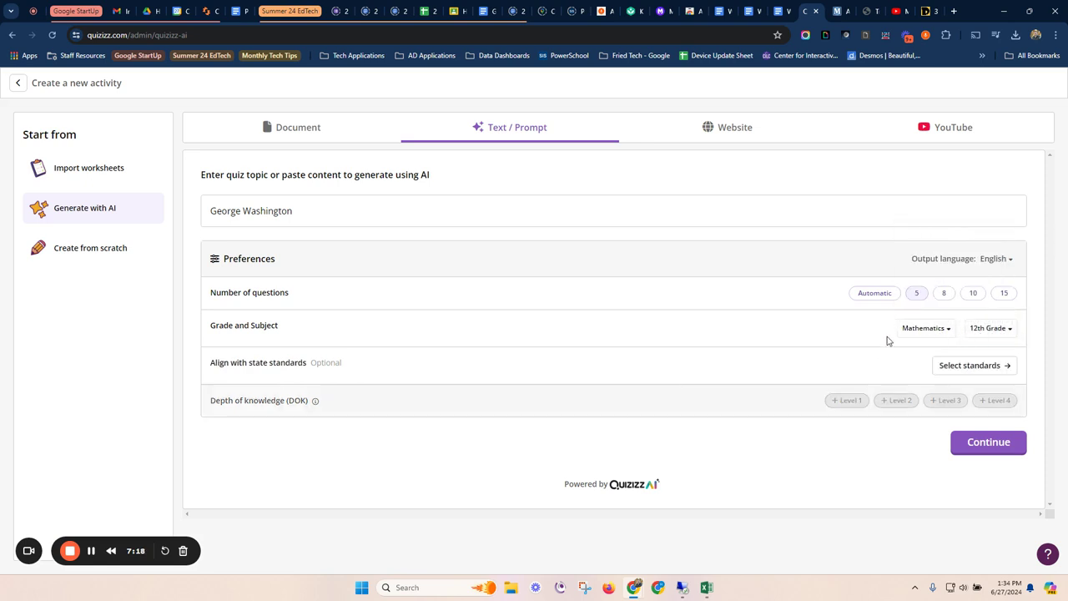
# - Align the quiz to California 2nd Grade standards CA.2.NBT.1 and CA.2.NBT.1.a
pyautogui.click(955, 367)
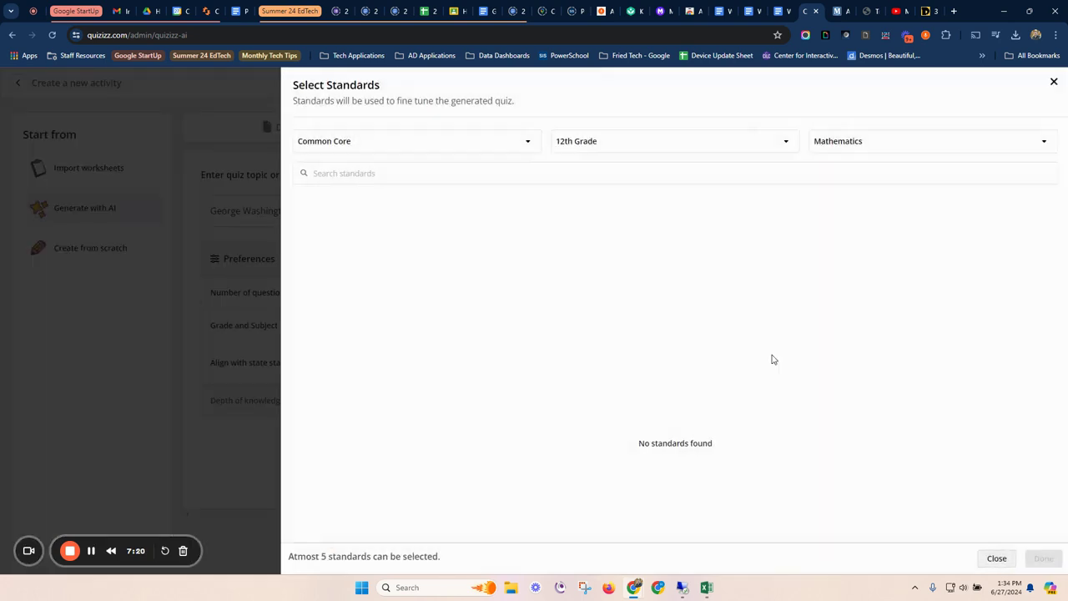
pyautogui.click(424, 145)
pyautogui.scroll(-1, 353, 232)
pyautogui.scroll(-1, 352, 231)
pyautogui.scroll(2, 342, 221)
pyautogui.click(325, 194)
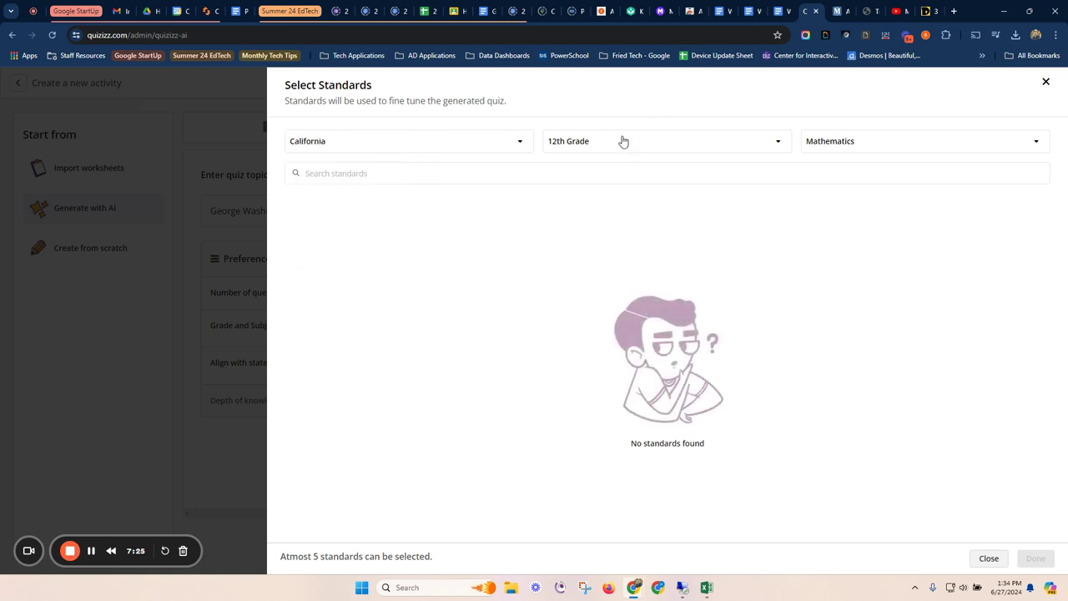
pyautogui.click(621, 140)
pyautogui.click(580, 217)
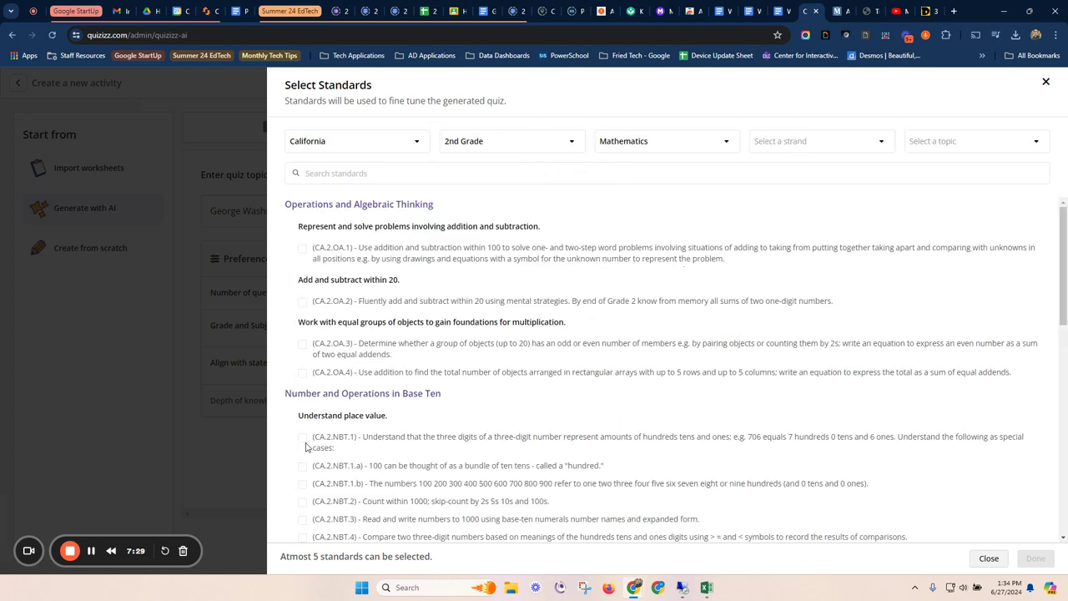
pyautogui.scroll(-1, 306, 448)
pyautogui.click(303, 411)
pyautogui.click(305, 390)
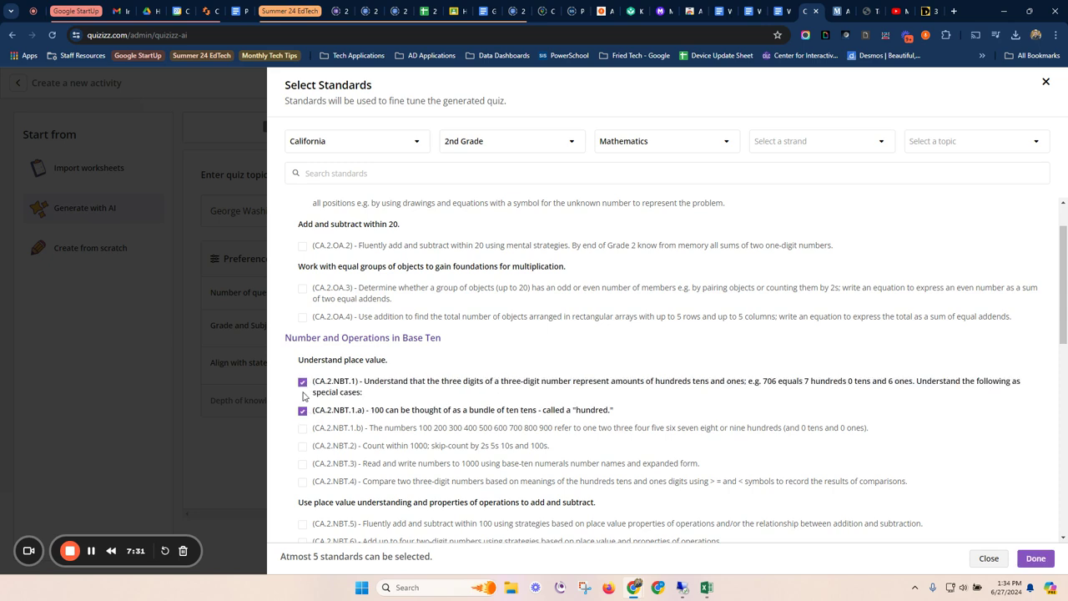
pyautogui.click(1031, 559)
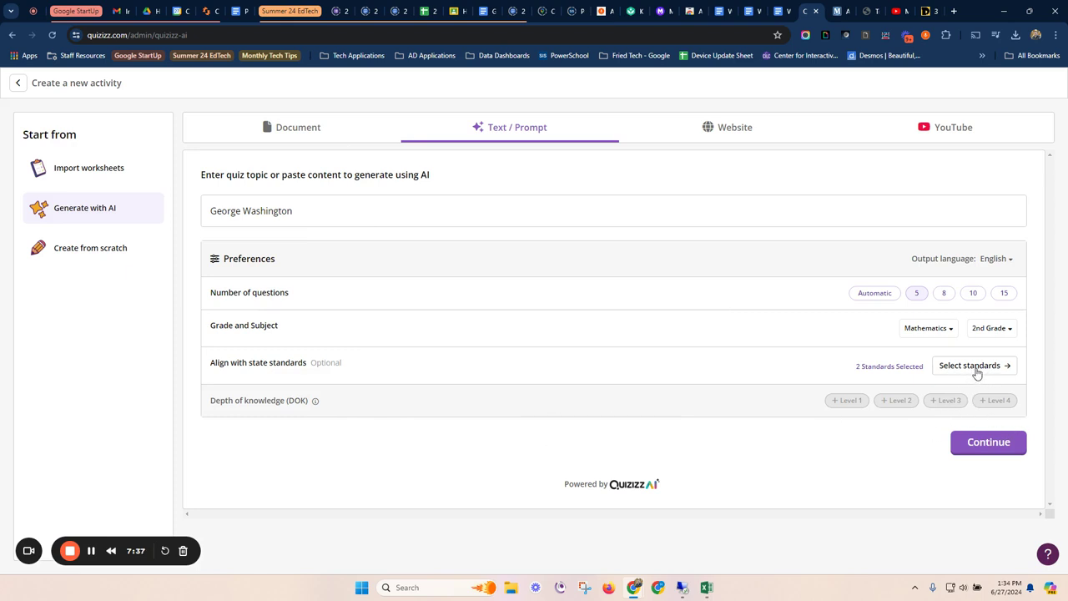
# - Continue so Quizizz AI analyses the George Washington topic and suggests subtopics
pyautogui.click(968, 442)
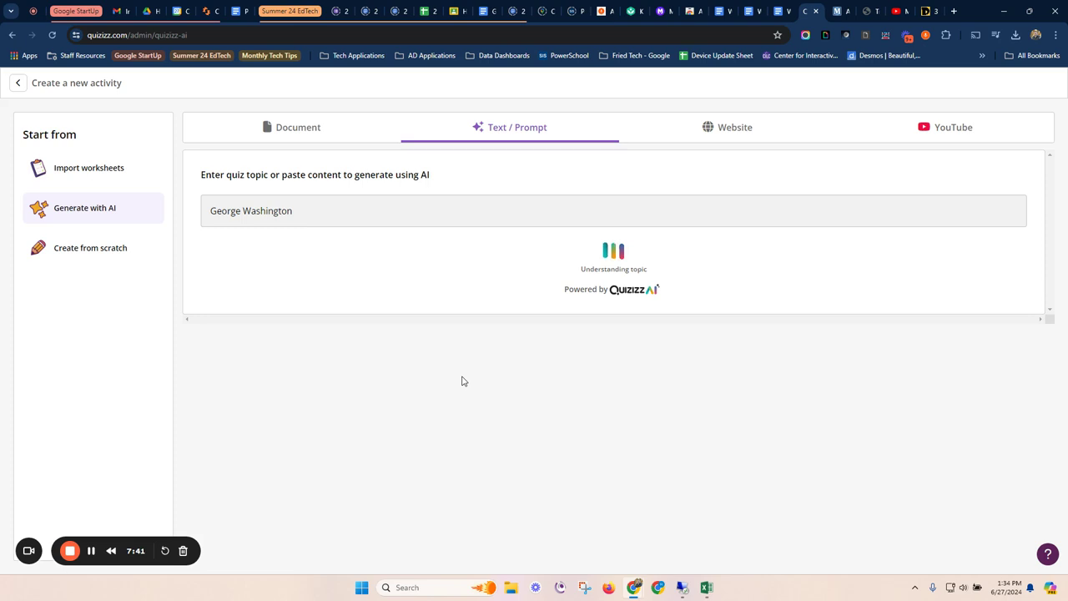